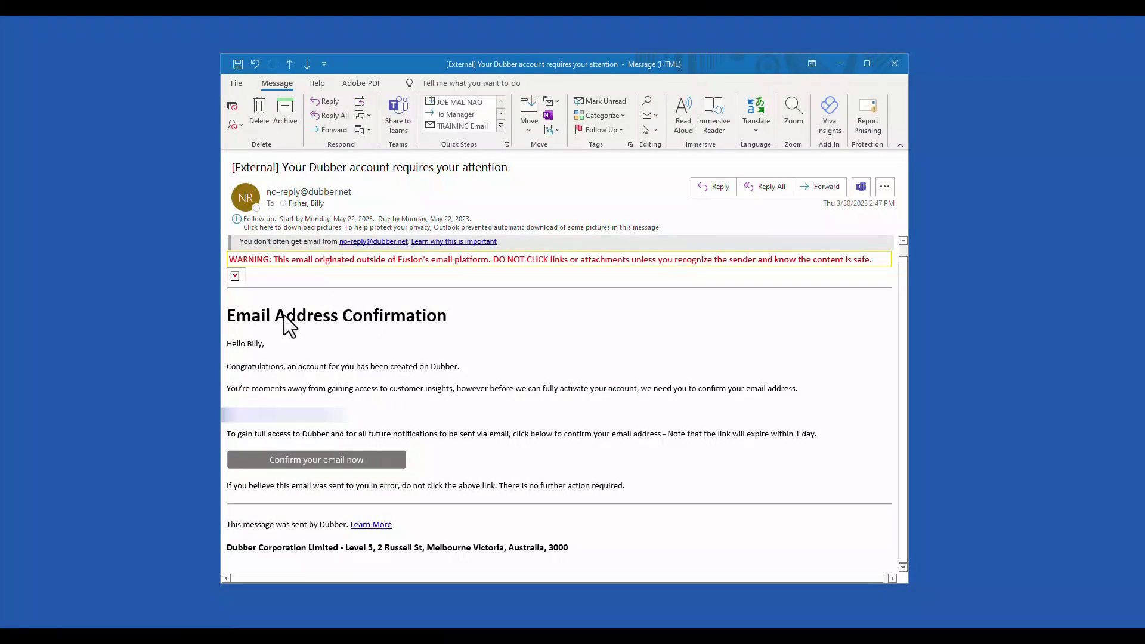
Highlight the sender's address, subject line and link-expiry note in the confirmation email
{"action": "left_click", "coordinate": [348, 194]}
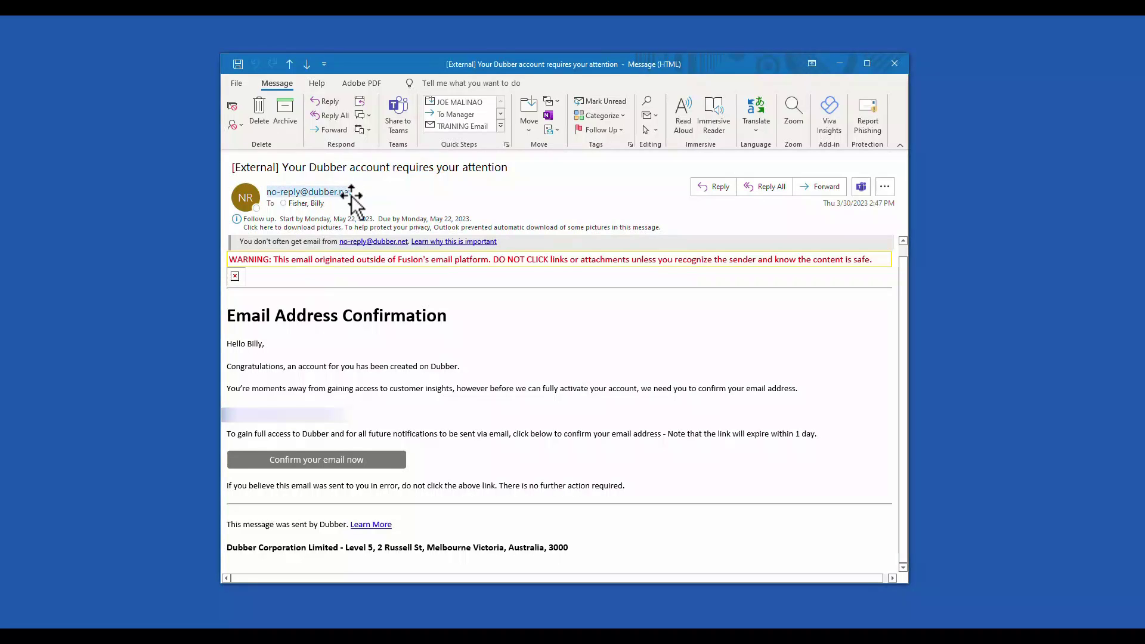
{"action": "left_click", "coordinate": [396, 302]}
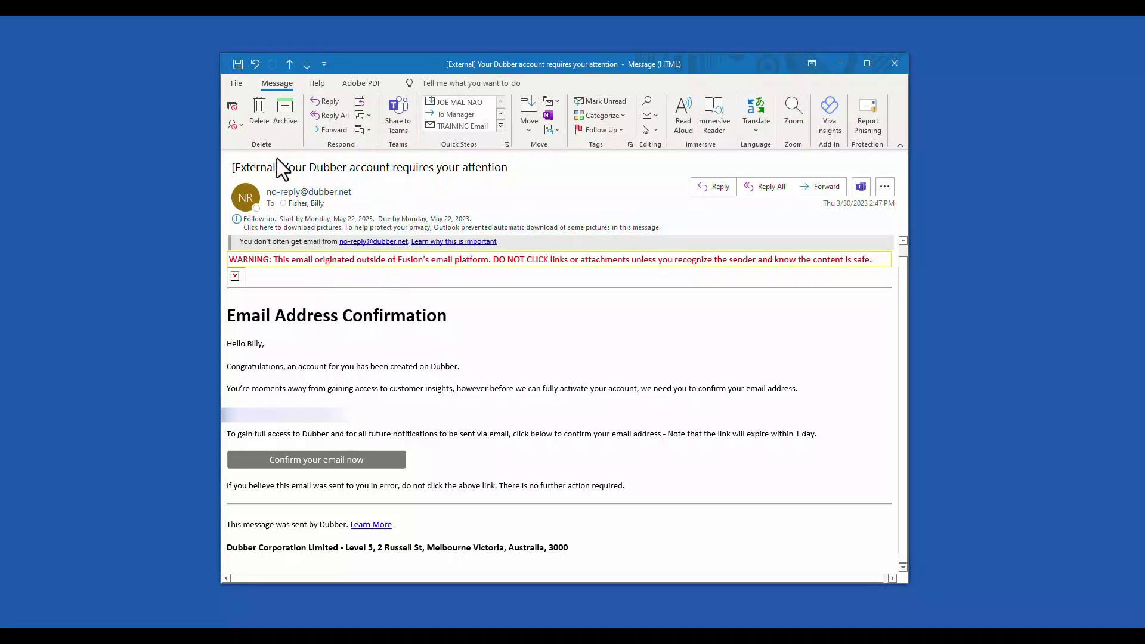
{"action": "left_click_drag", "start_coordinate": [288, 169], "coordinate": [514, 177]}
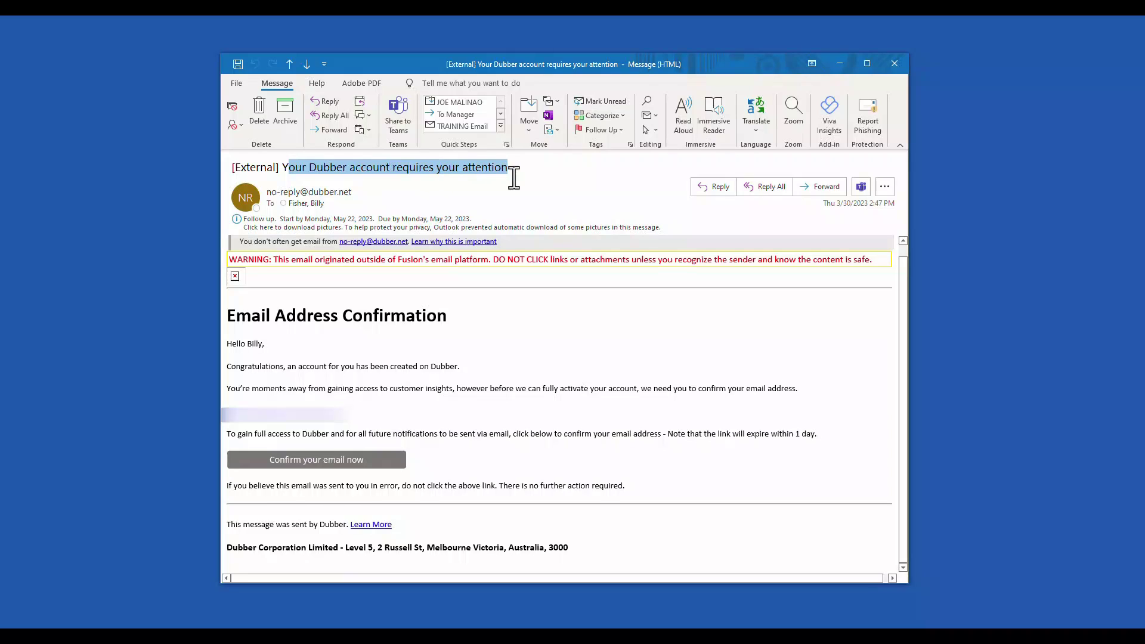
{"action": "left_click", "coordinate": [598, 371]}
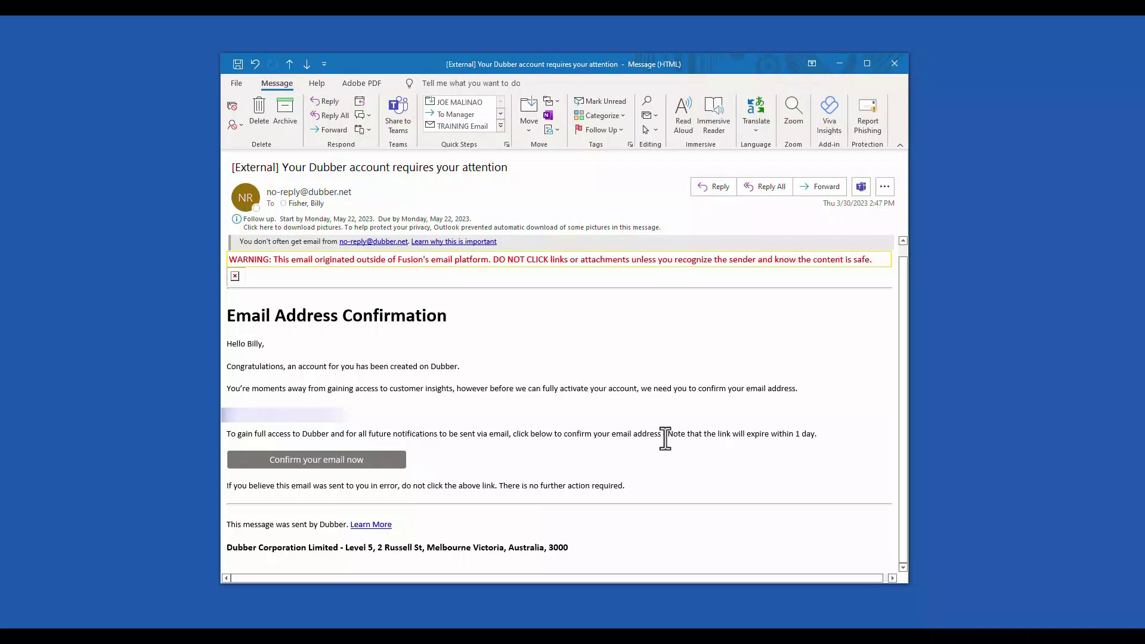
{"action": "left_click_drag", "start_coordinate": [668, 434], "coordinate": [778, 462]}
{"action": "left_click", "coordinate": [775, 459]}
{"action": "left_click_drag", "start_coordinate": [669, 434], "coordinate": [826, 437]}
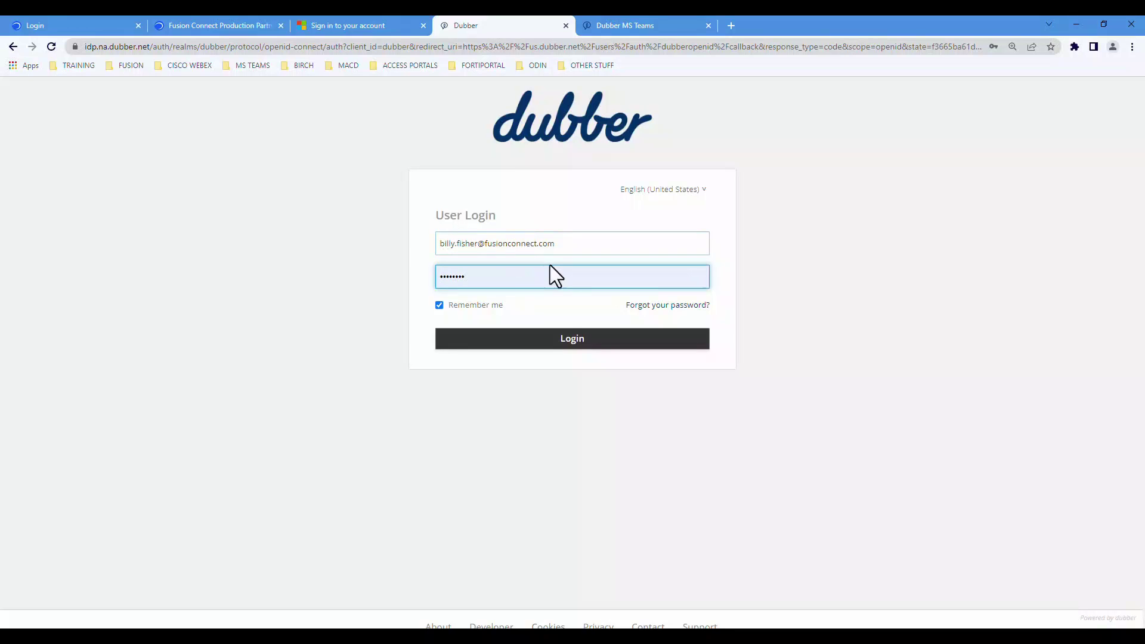
Log in to Dubber with the prefilled email and password
{"action": "left_click", "coordinate": [539, 341]}
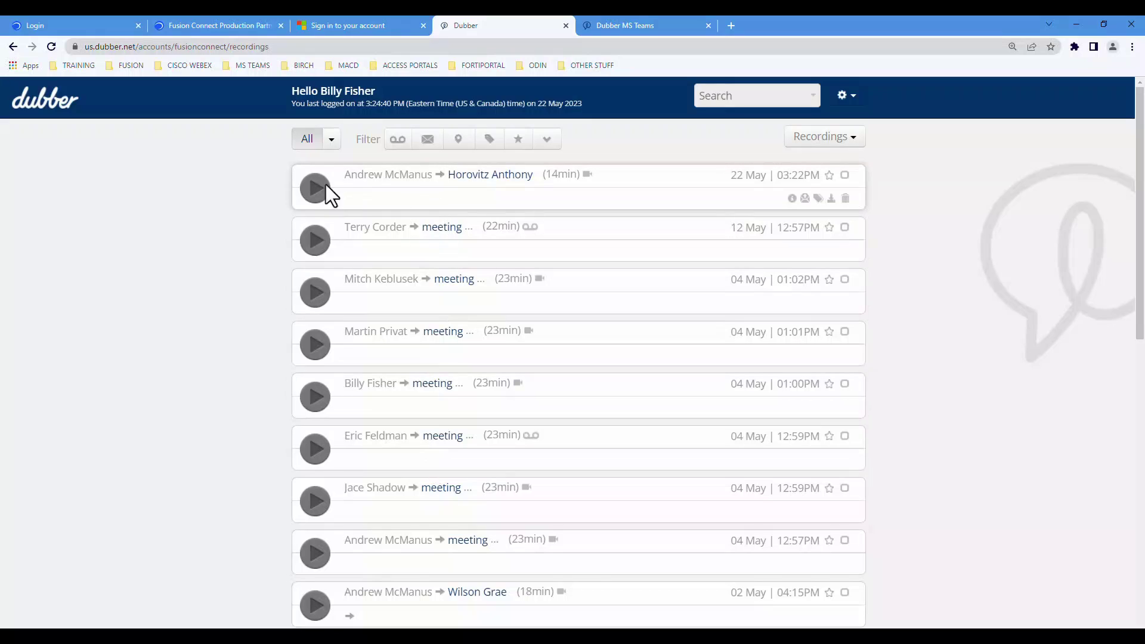
View and dismiss the 22 May 03:22PM recording's information, then start sharing it
{"action": "left_click", "coordinate": [792, 199]}
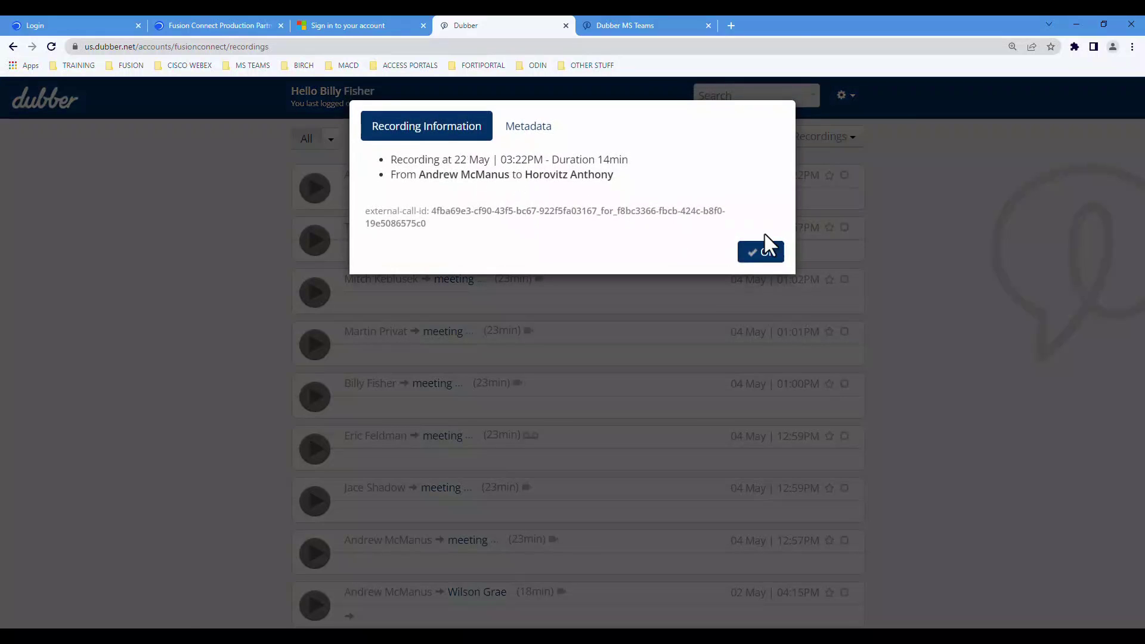
{"action": "left_click", "coordinate": [767, 249]}
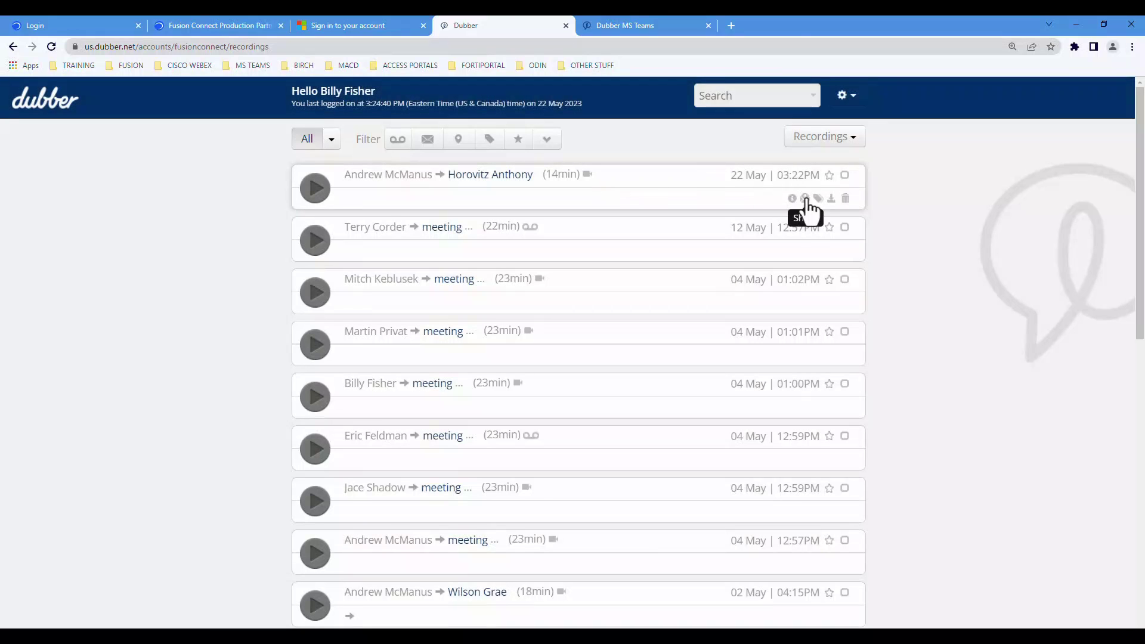
{"action": "left_click", "coordinate": [805, 198]}
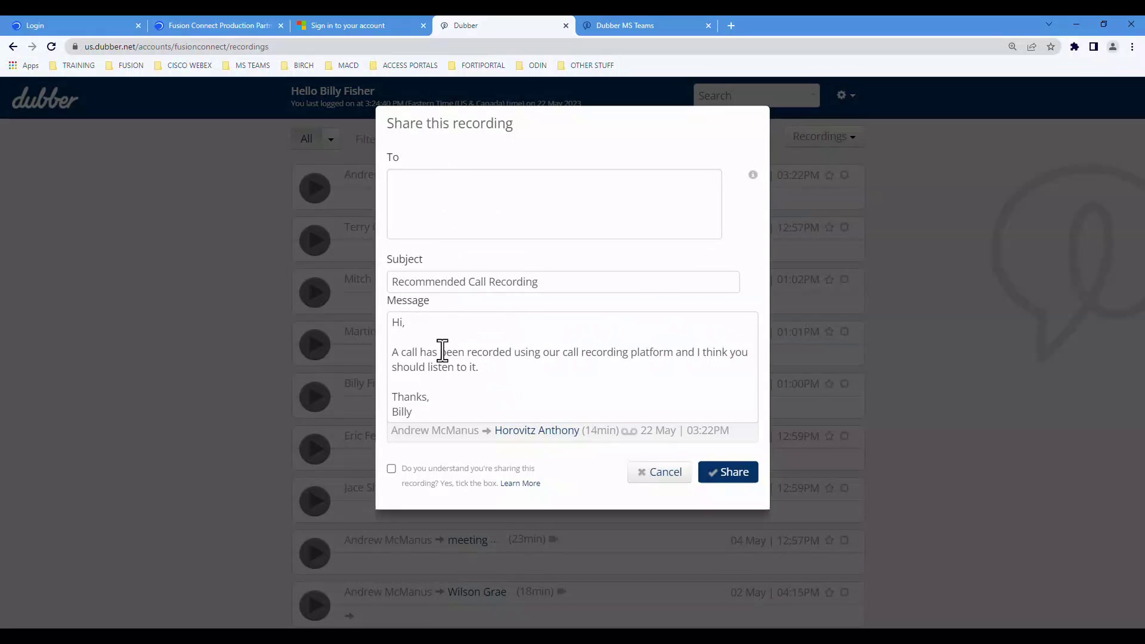
Tick the sharing-consent checkbox in the Share dialog, then cancel it without sending
{"action": "left_click_drag", "start_coordinate": [536, 282], "coordinate": [433, 279]}
{"action": "left_click", "coordinate": [528, 389]}
{"action": "left_click", "coordinate": [436, 471]}
{"action": "left_click", "coordinate": [659, 477]}
{"action": "mouse_move", "coordinate": [816, 200]}
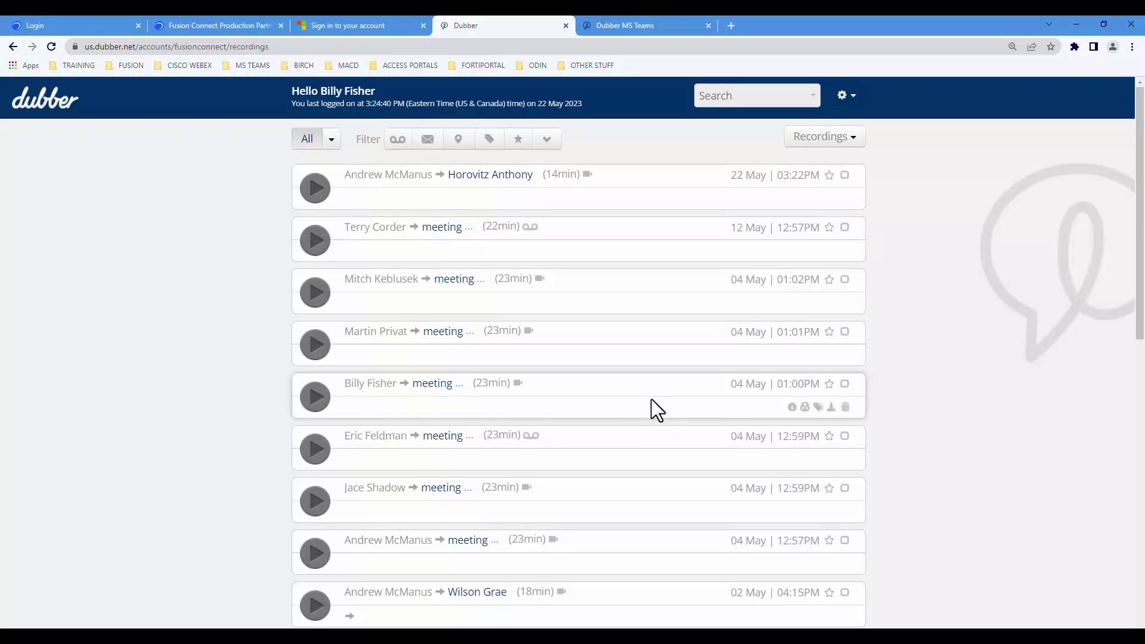
{"action": "left_click", "coordinate": [817, 406]}
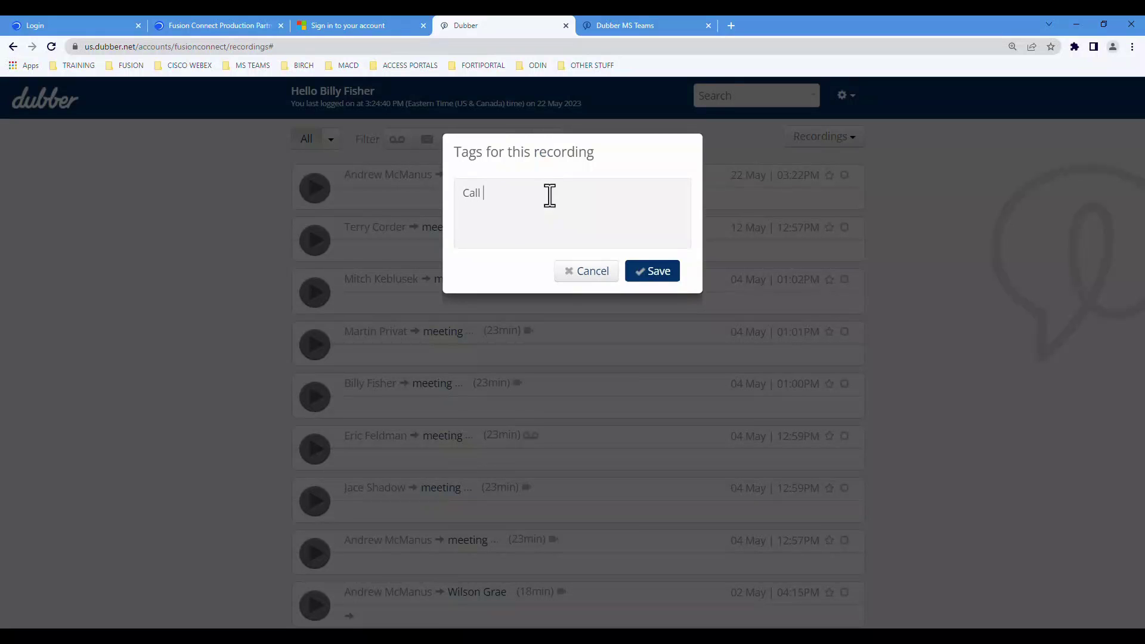
{"action": "type", "text": "Call Rec"}
{"action": "left_click", "coordinate": [524, 215]}
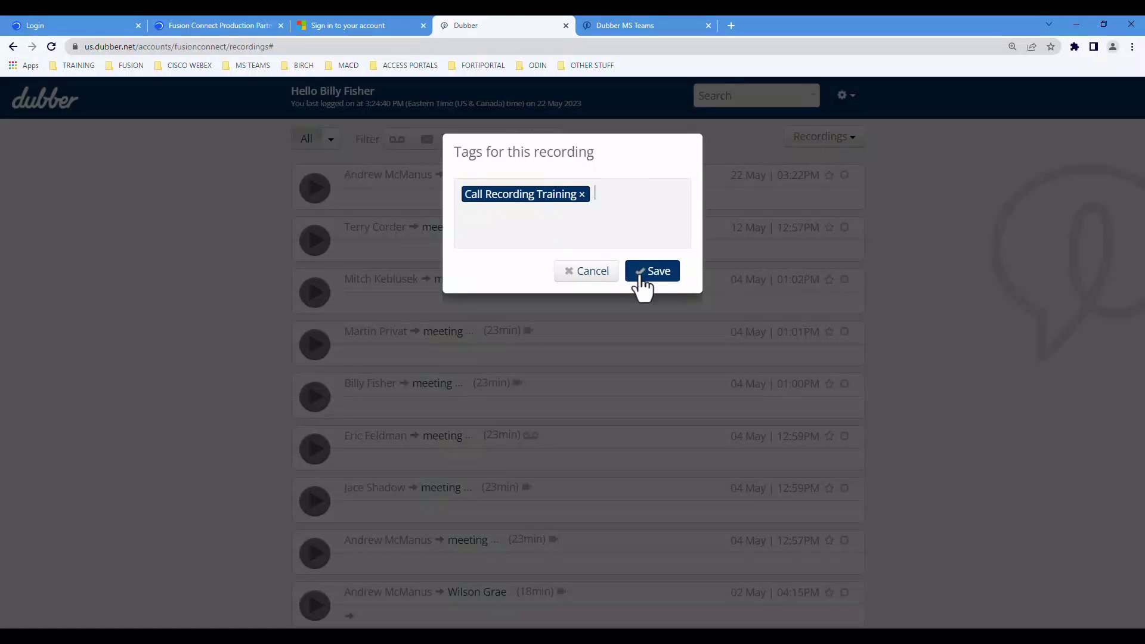
{"action": "left_click", "coordinate": [640, 276]}
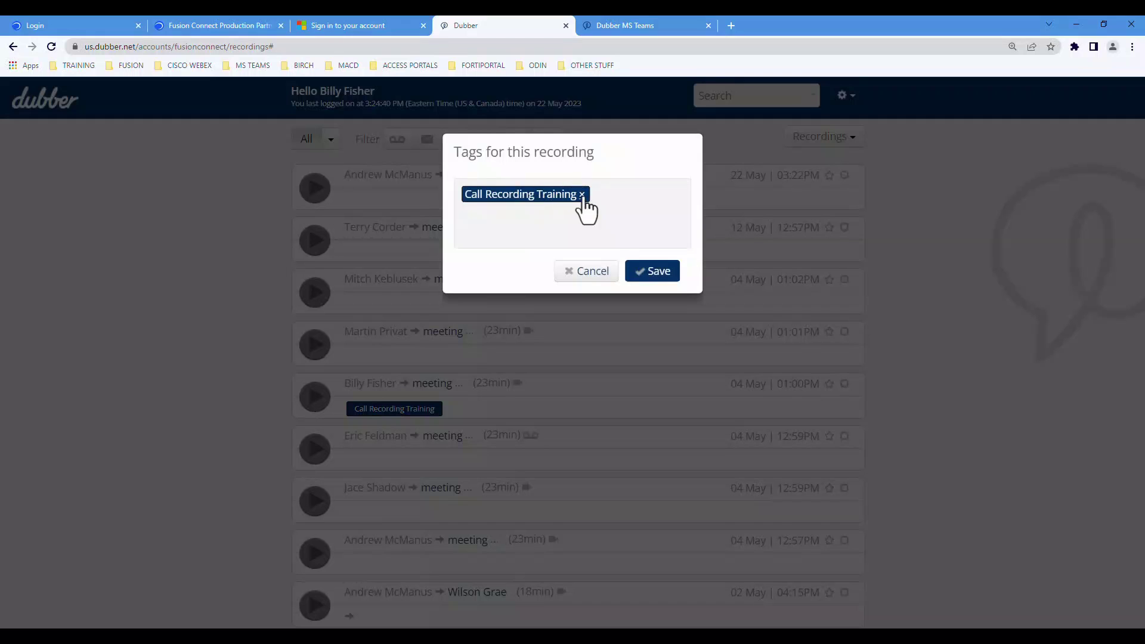
{"action": "left_click", "coordinate": [582, 192]}
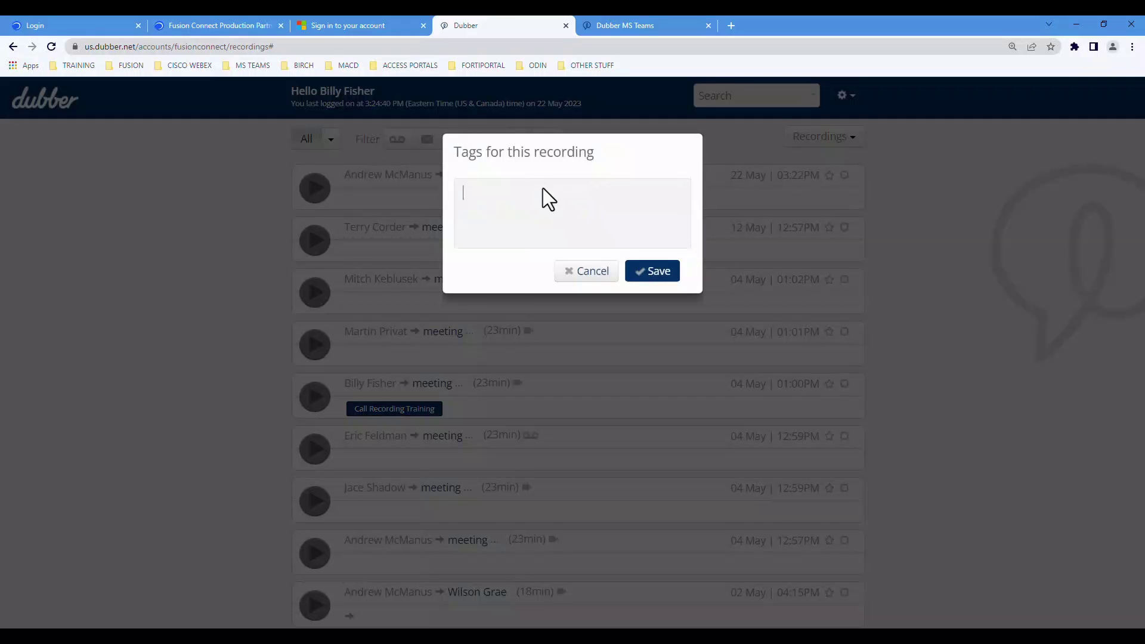
{"action": "left_click", "coordinate": [655, 277]}
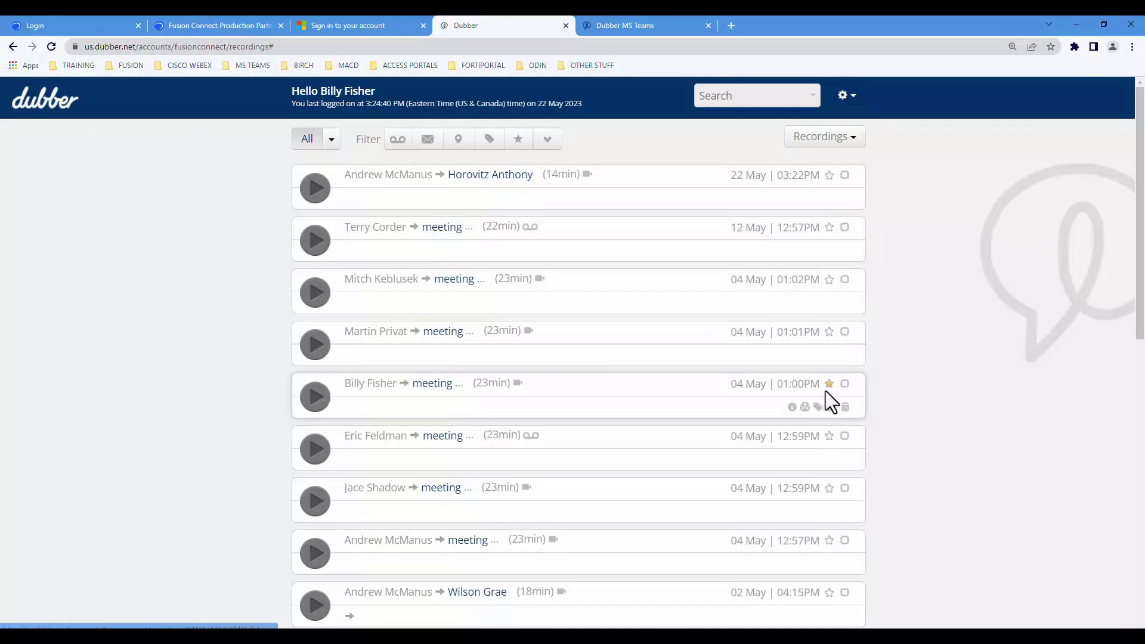
Star the 04 May 01:00PM recording, select it with 01:01PM for bulk actions, then play 01:01PM
{"action": "left_click", "coordinate": [828, 386]}
{"action": "left_click", "coordinate": [844, 384]}
{"action": "left_click", "coordinate": [845, 332]}
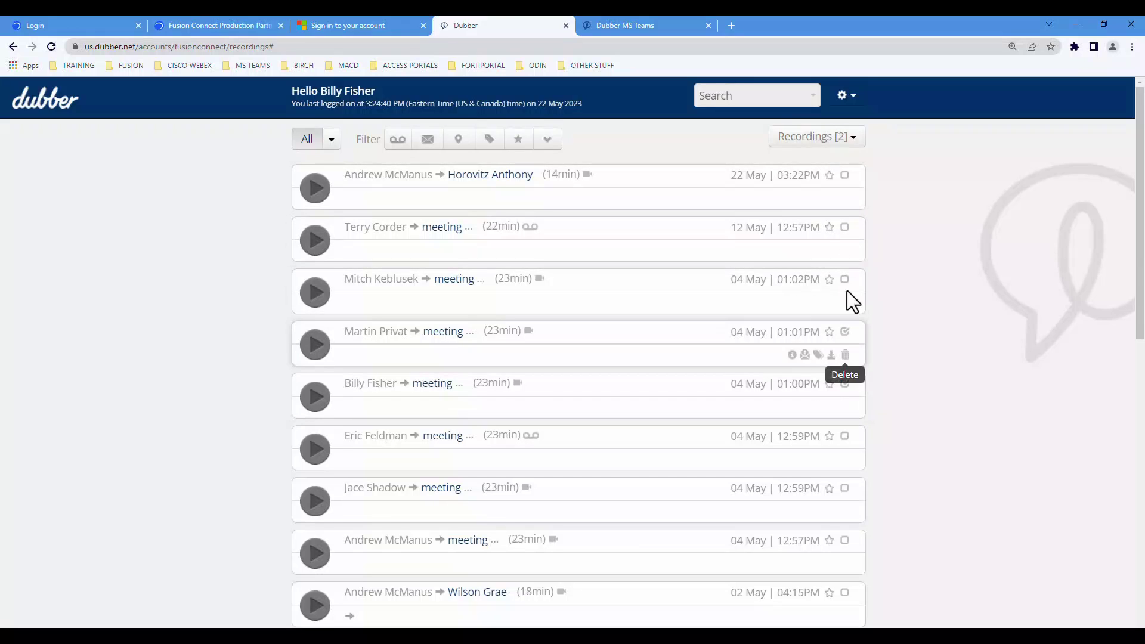
{"action": "left_click", "coordinate": [836, 141]}
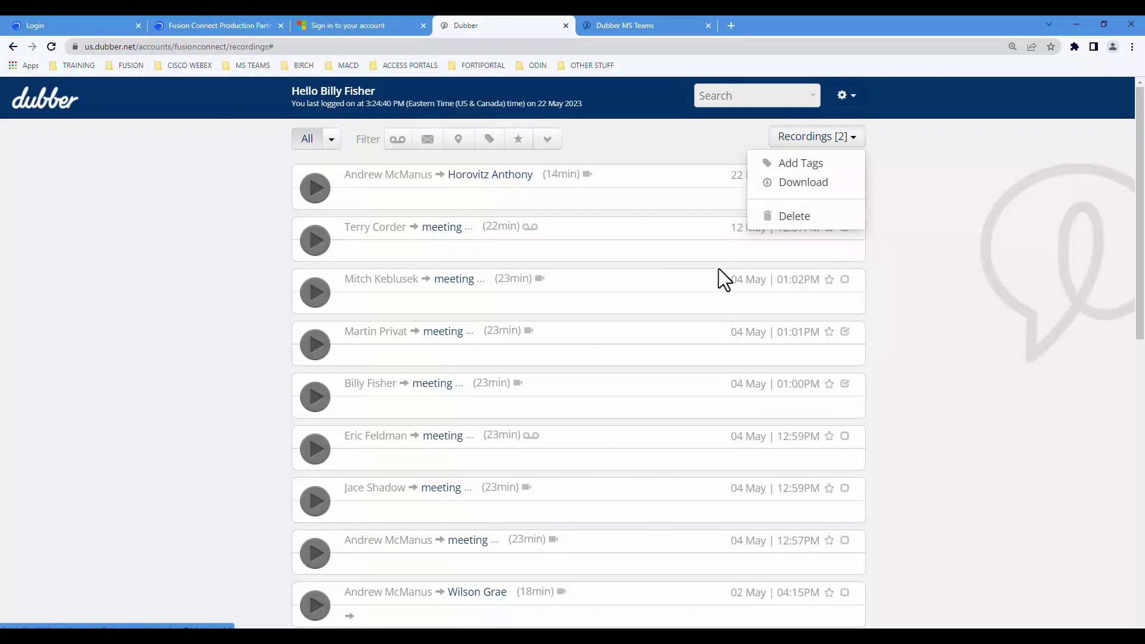
{"action": "left_click", "coordinate": [316, 345]}
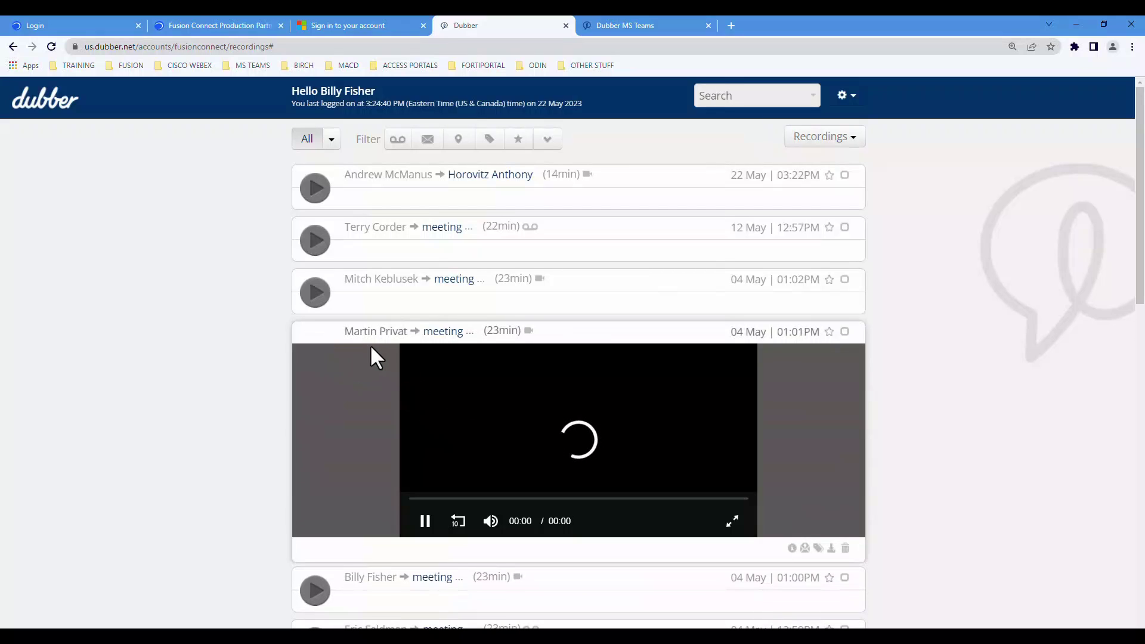
Pause the 04 May 01:01PM recording's playback and collapse its video player
{"action": "left_click", "coordinate": [506, 435]}
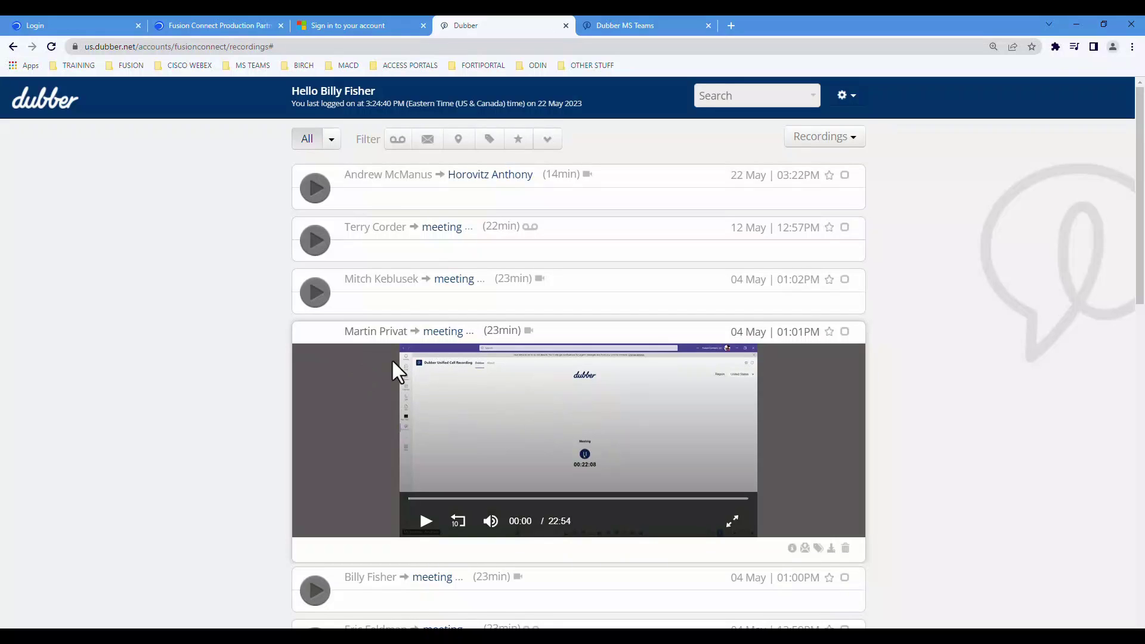
{"action": "left_click", "coordinate": [587, 334]}
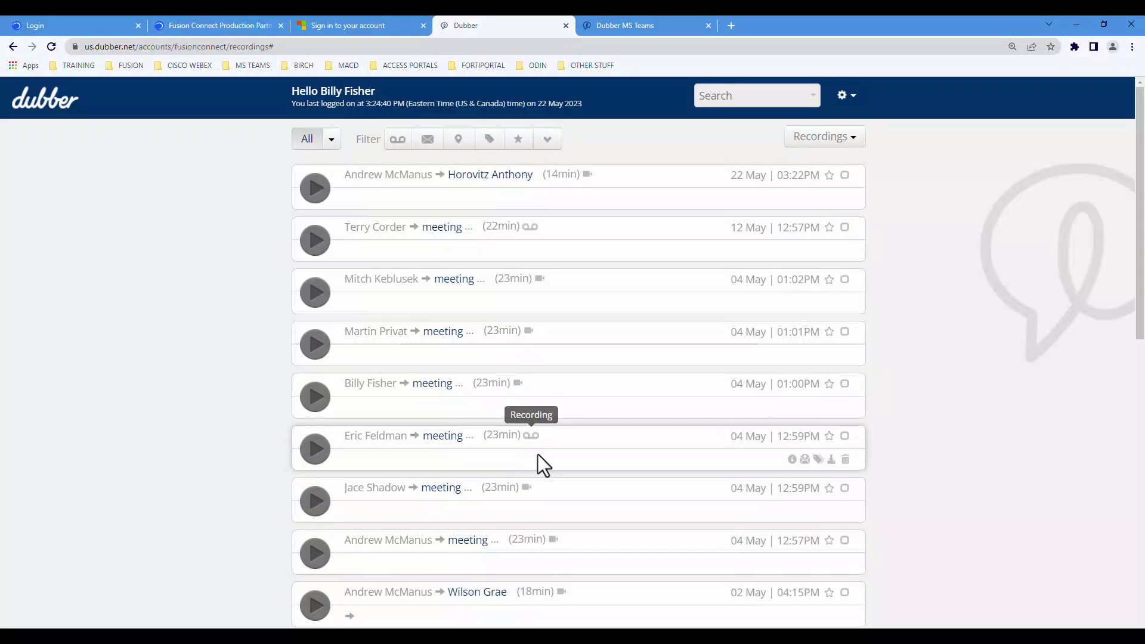
Visit the My Account, user profile and Bulk Downloads pages from the gear menu
{"action": "left_click", "coordinate": [844, 97]}
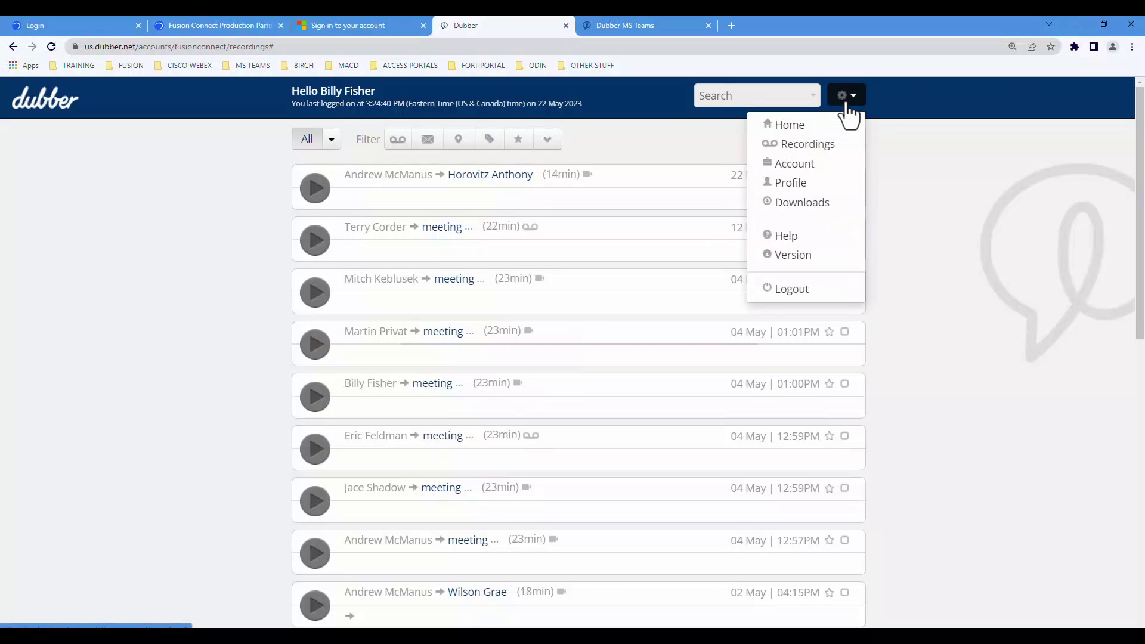
{"action": "left_click", "coordinate": [799, 170]}
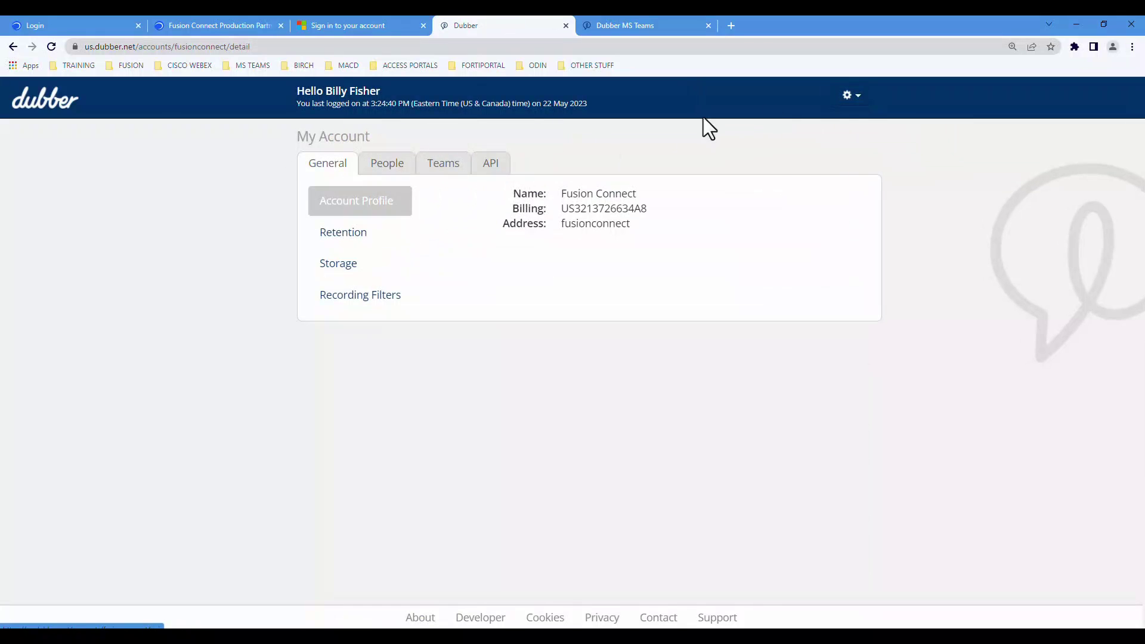
{"action": "left_click", "coordinate": [849, 95]}
{"action": "left_click", "coordinate": [799, 185]}
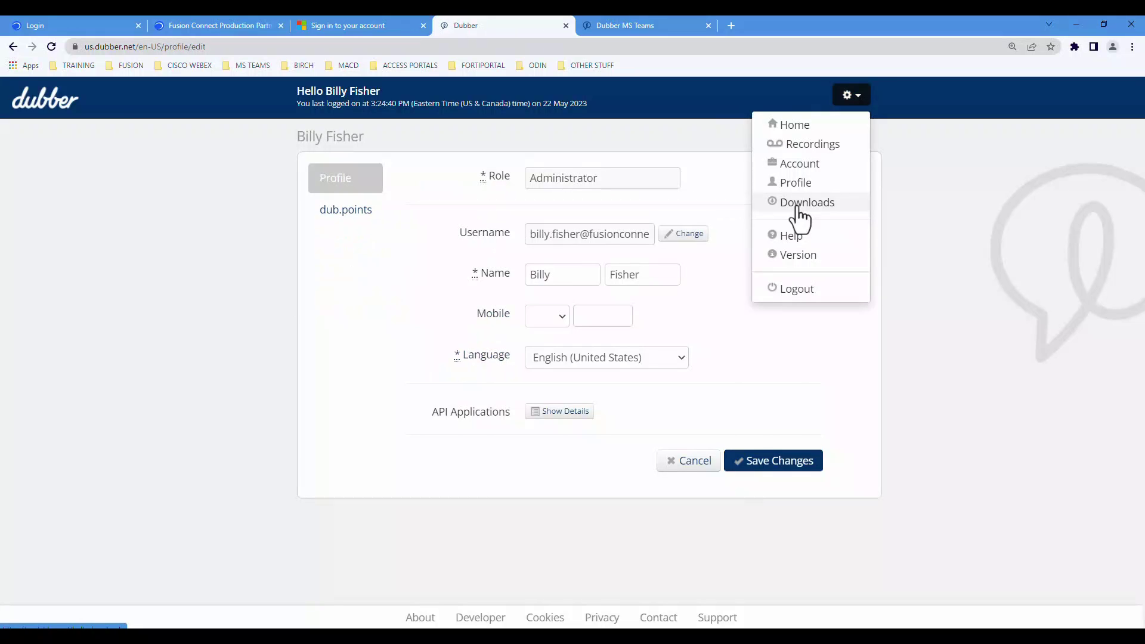
{"action": "left_click", "coordinate": [851, 99]}
{"action": "left_click", "coordinate": [859, 137]}
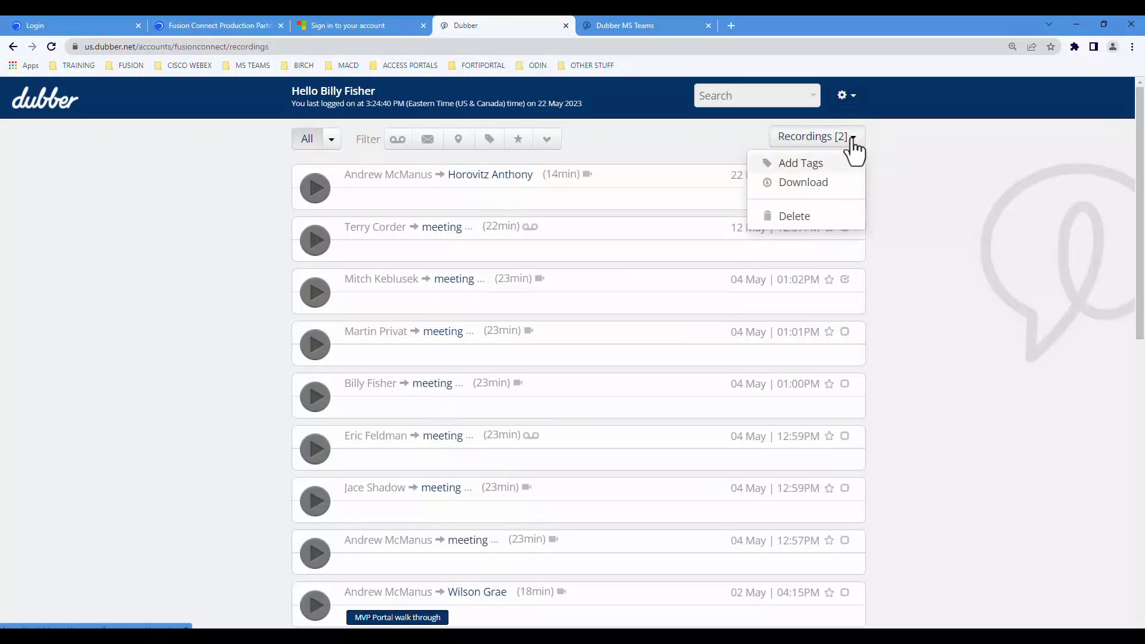
{"action": "left_click", "coordinate": [850, 98]}
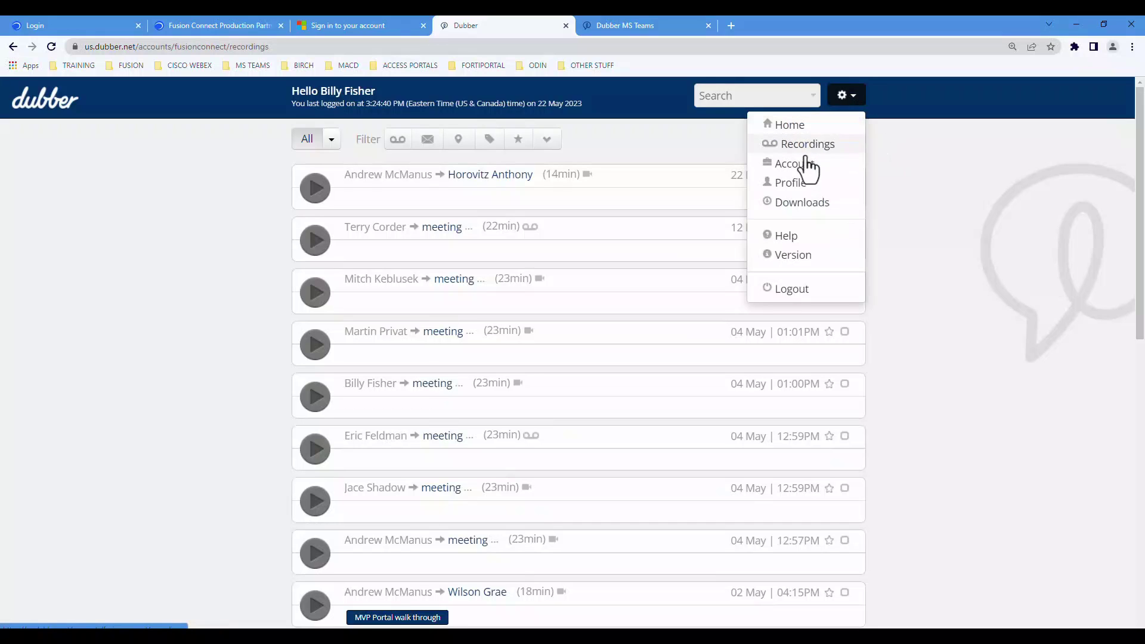
{"action": "left_click", "coordinate": [805, 204]}
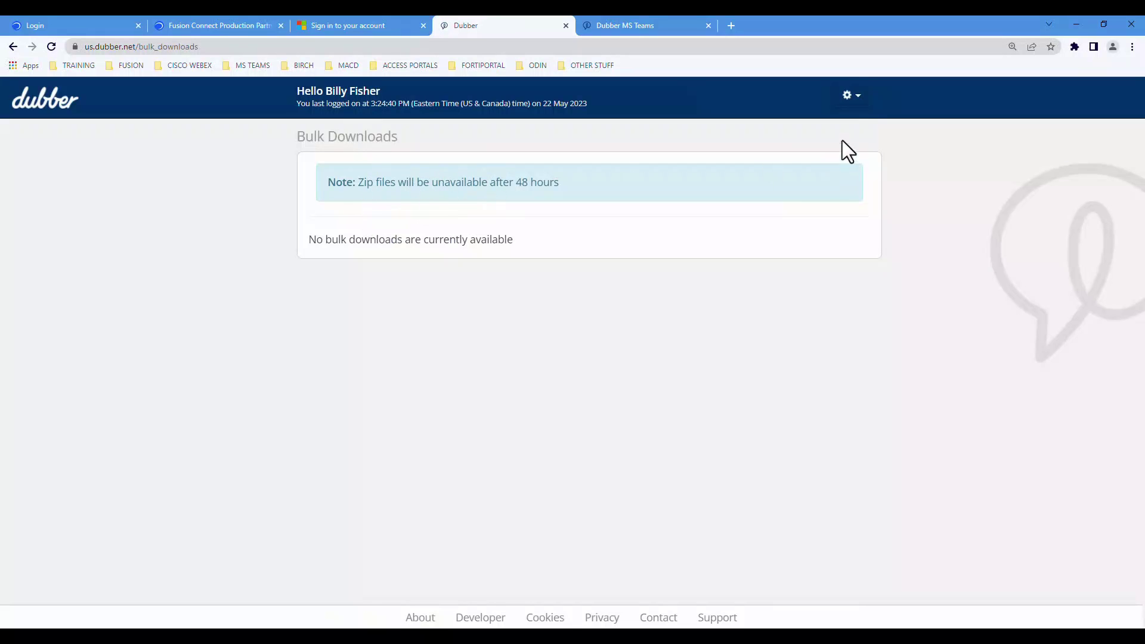
Return to the recordings list and scroll down and back up to the top
{"action": "left_click", "coordinate": [847, 102]}
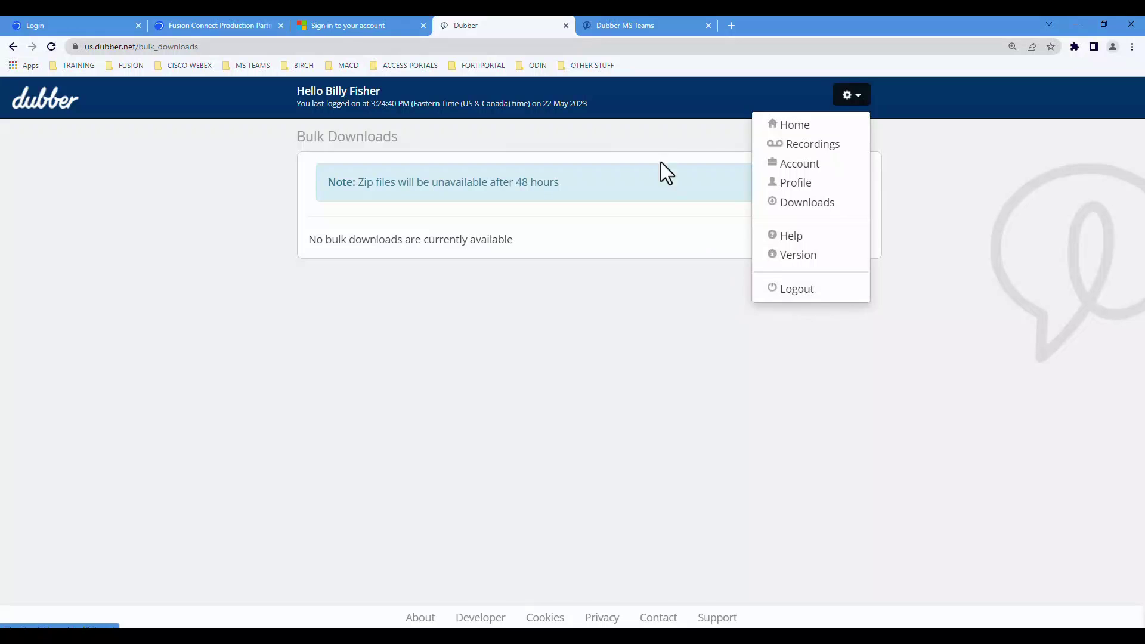
{"action": "left_click", "coordinate": [853, 105]}
{"action": "scroll", "coordinate": [451, 351], "scroll_direction": "down", "scroll_amount": 10}
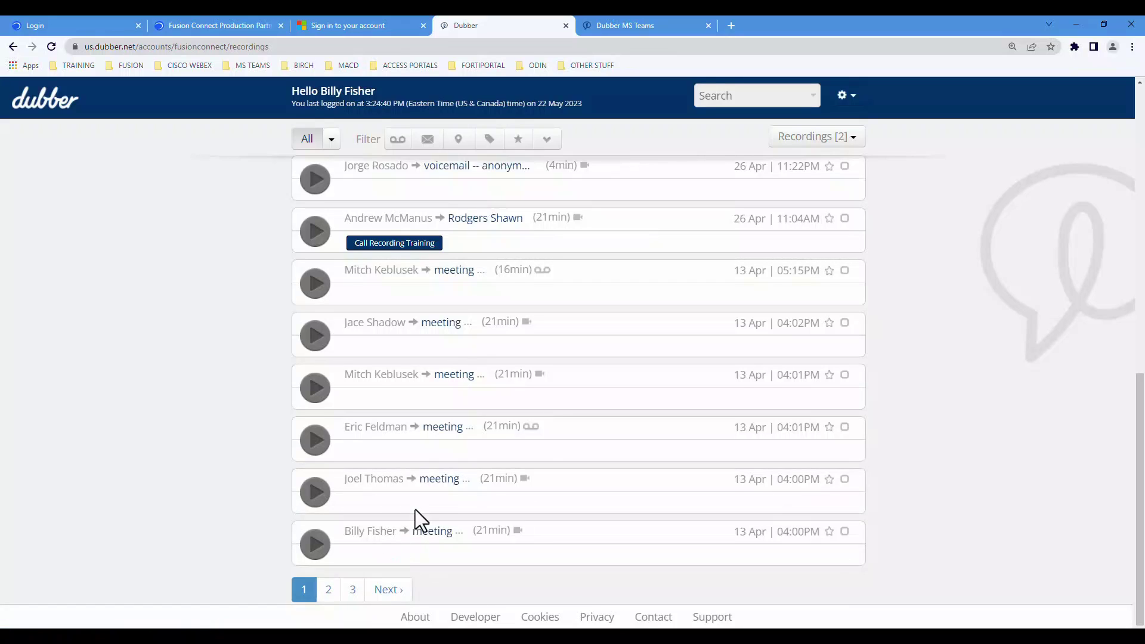
{"action": "scroll", "coordinate": [417, 513], "scroll_direction": "up", "scroll_amount": 10}
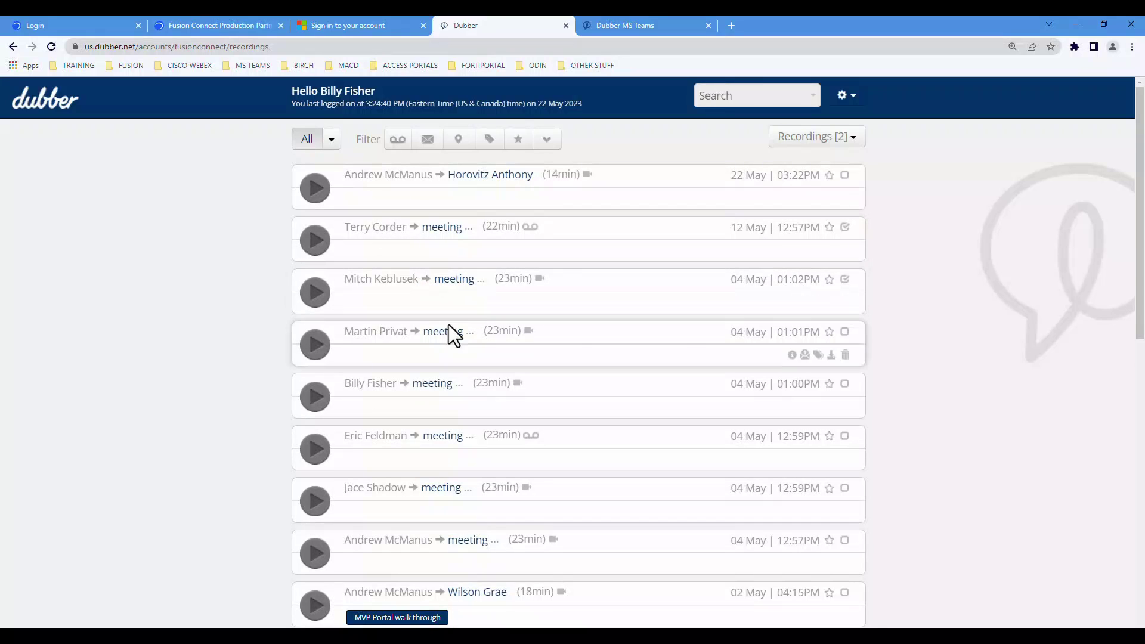
Show the People list in the account settings
{"action": "left_click", "coordinate": [846, 95]}
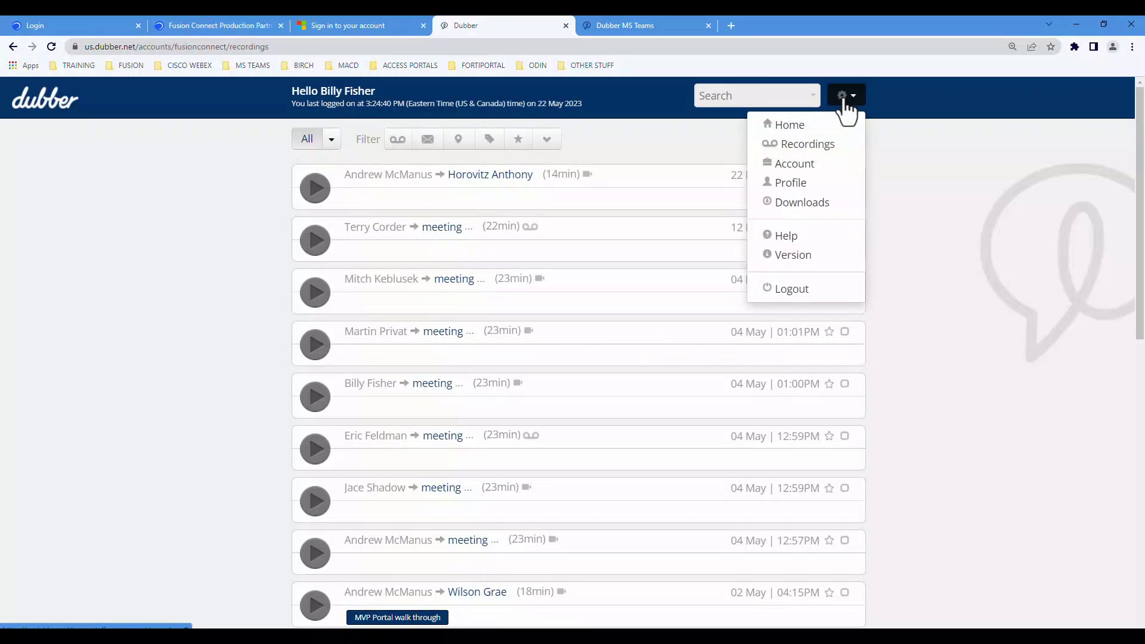
{"action": "left_click", "coordinate": [799, 164]}
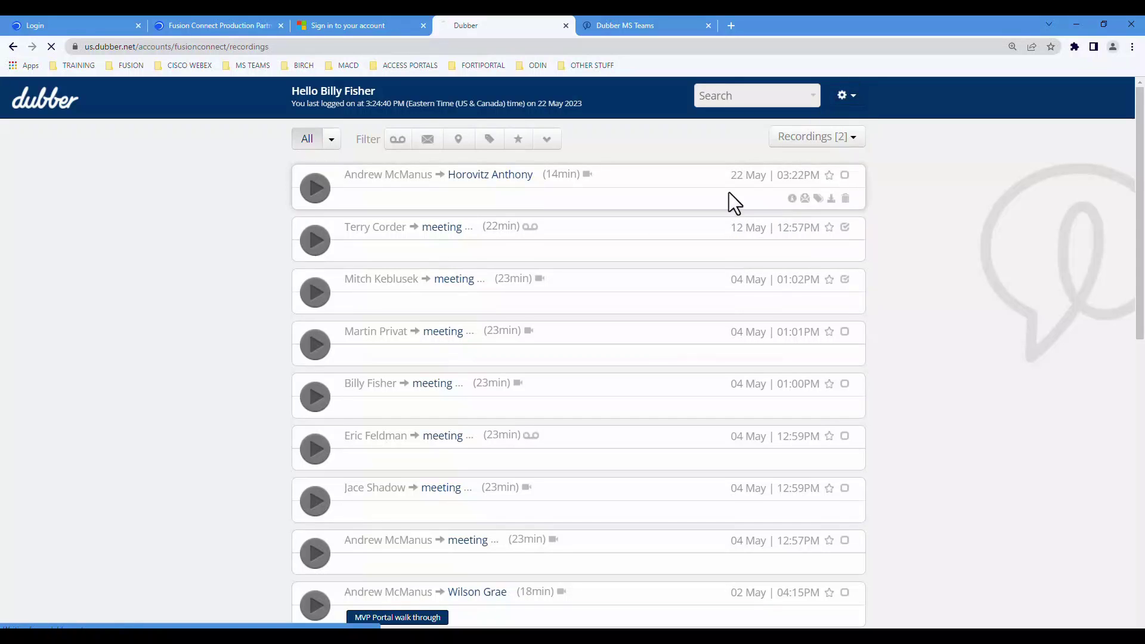
{"action": "left_click", "coordinate": [387, 171]}
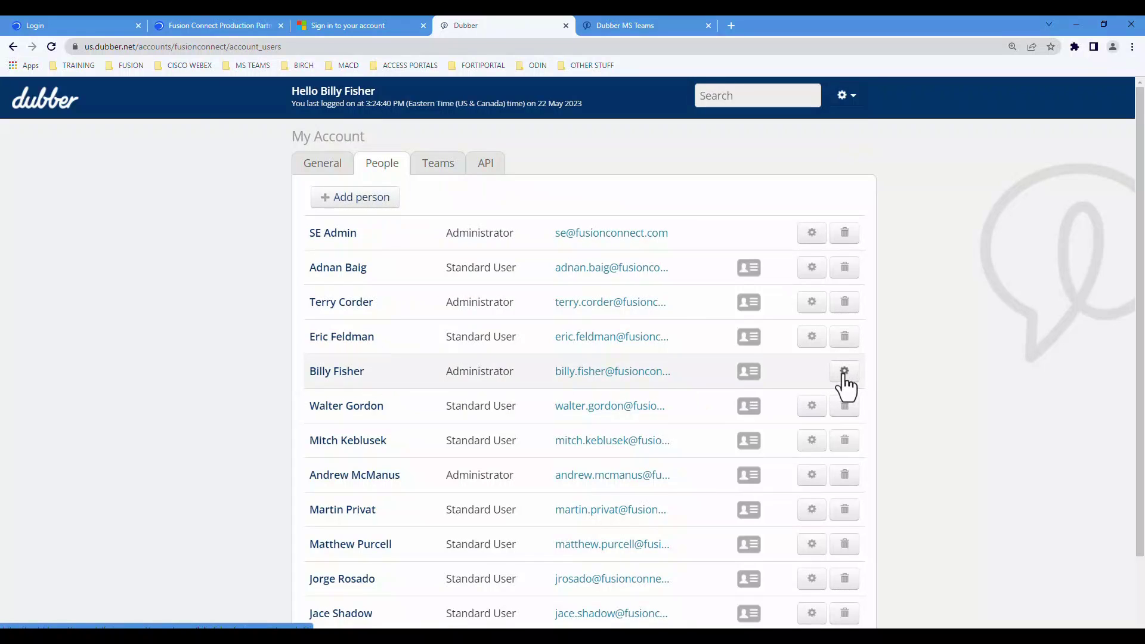
Review a standard user's role choices, cancel without saving, then show the account's teams
{"action": "left_click", "coordinate": [809, 407]}
{"action": "left_click", "coordinate": [584, 201]}
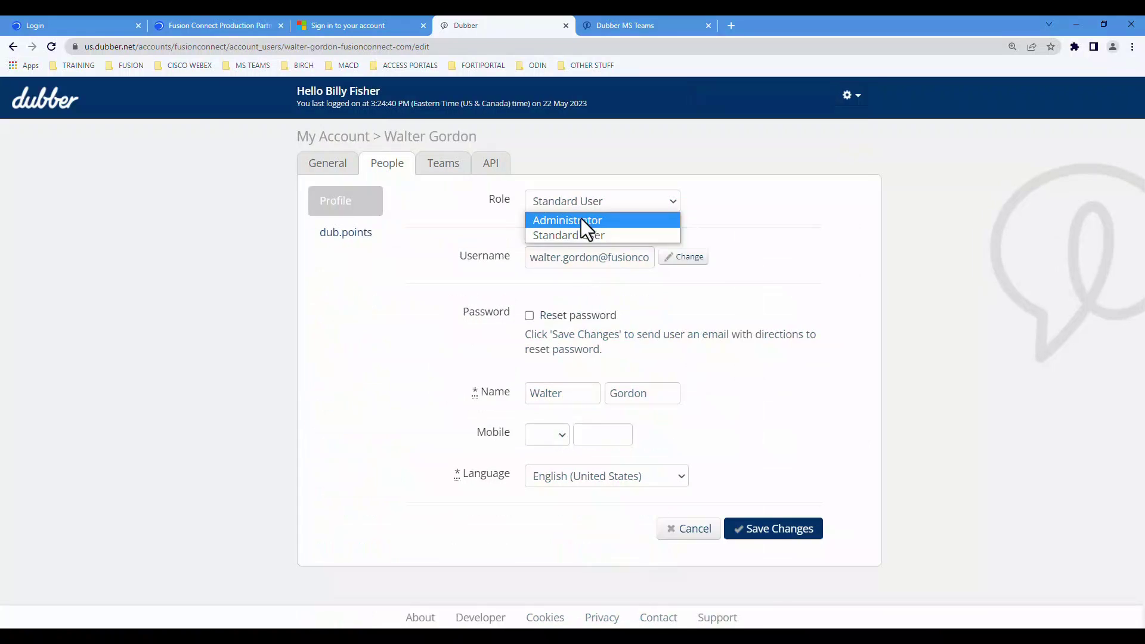
{"action": "left_click", "coordinate": [738, 214]}
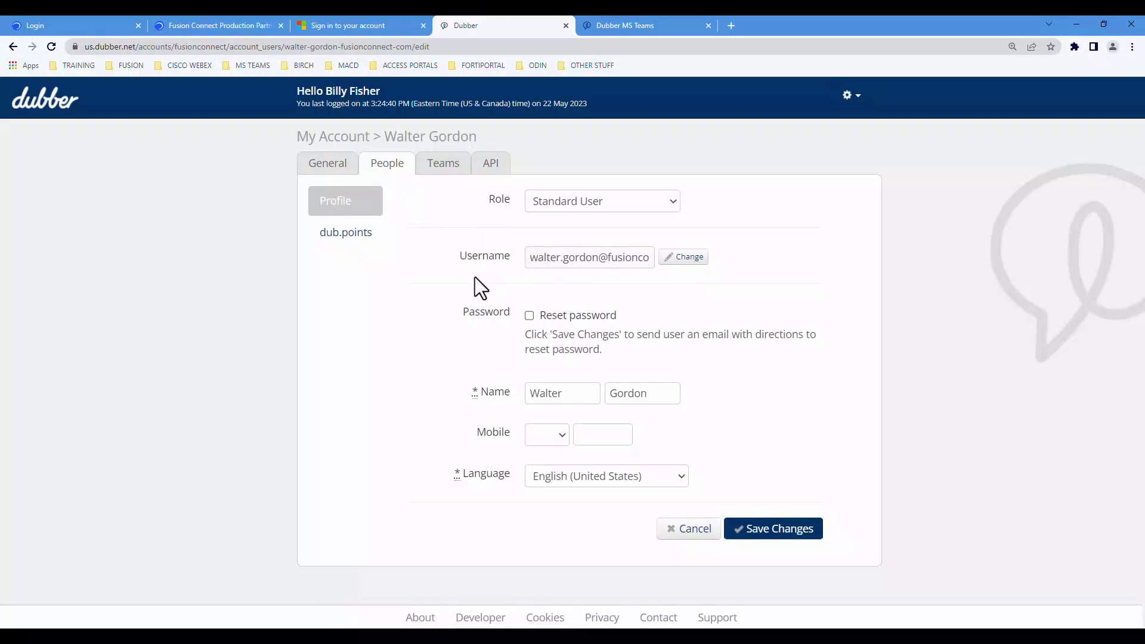
{"action": "left_click", "coordinate": [688, 528]}
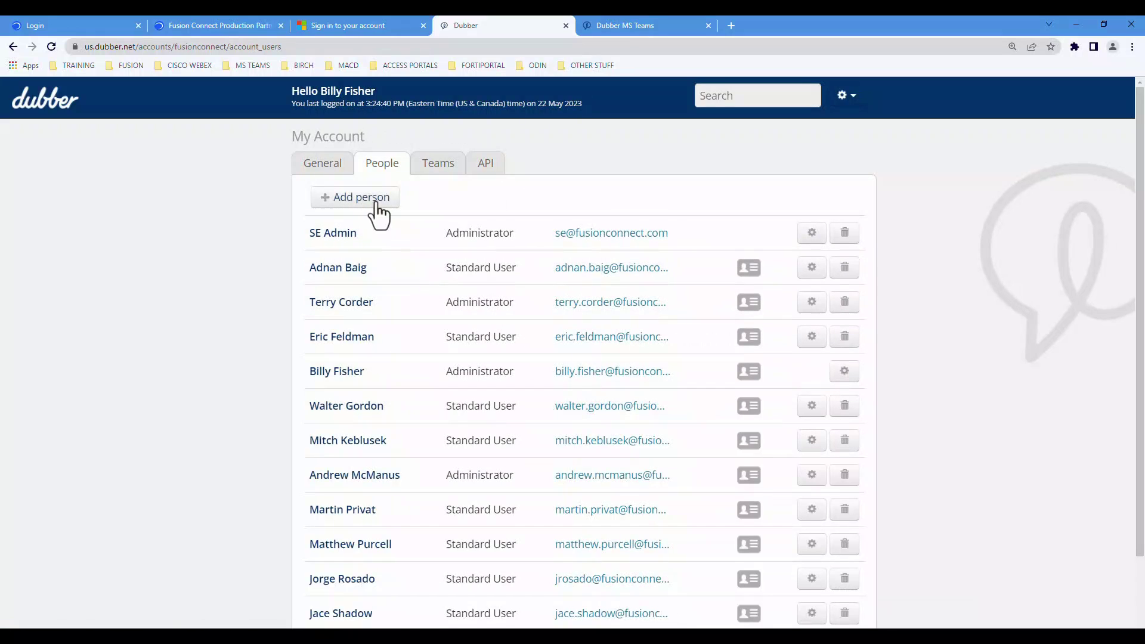
{"action": "left_click", "coordinate": [845, 97]}
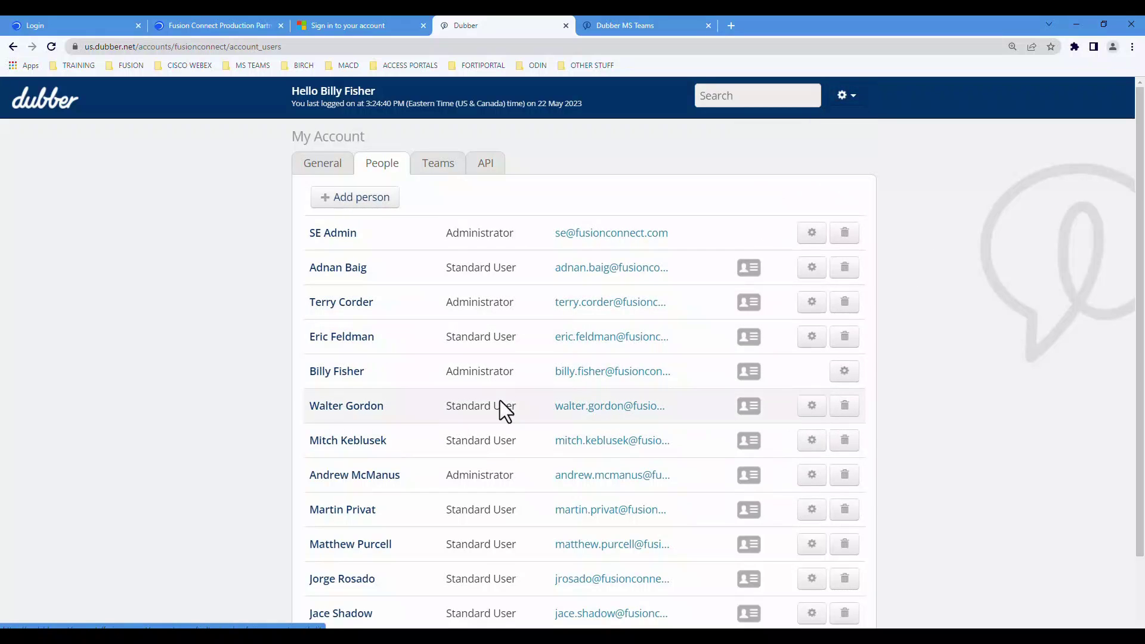
{"action": "left_click", "coordinate": [436, 170]}
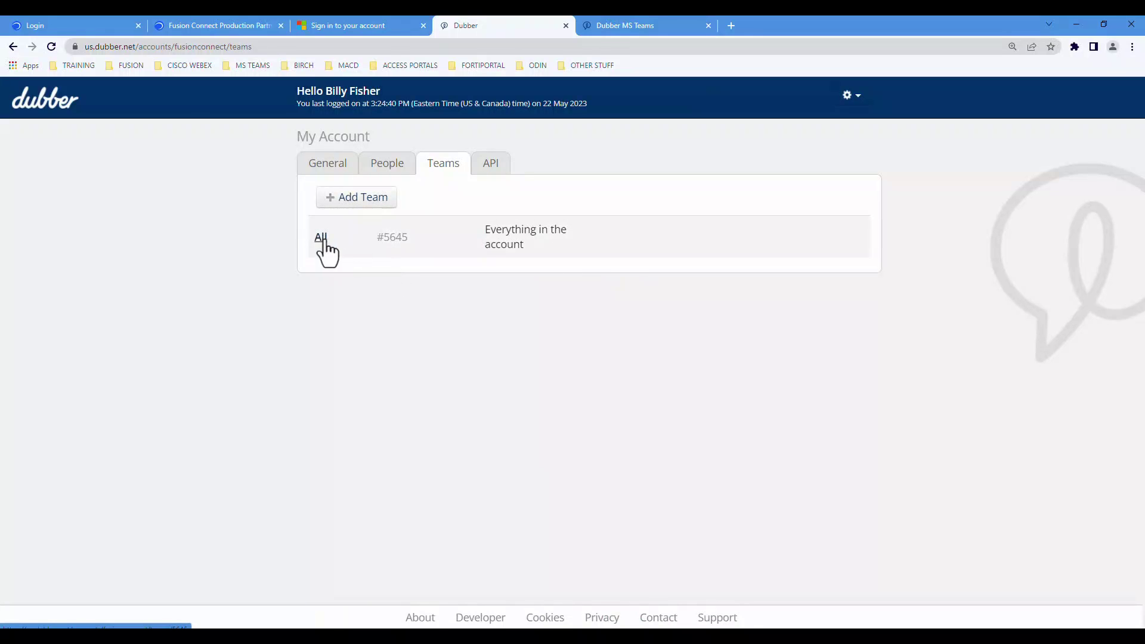
Highlight the All team's ID number in the Teams list
{"action": "left_click_drag", "start_coordinate": [407, 238], "coordinate": [337, 246]}
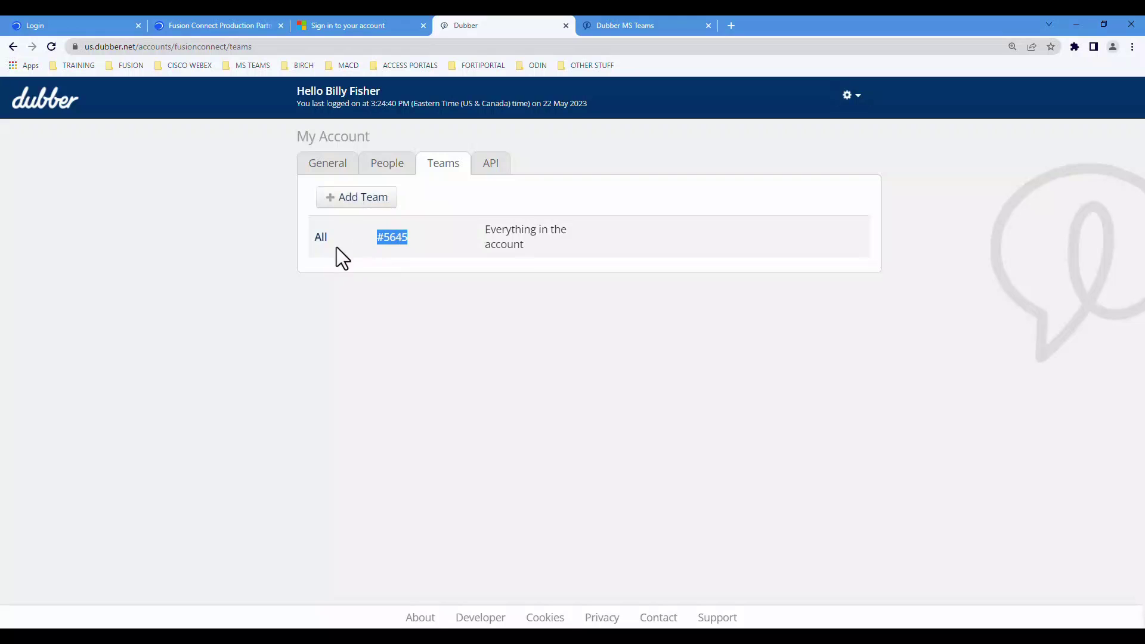
{"action": "left_click", "coordinate": [381, 237]}
{"action": "left_click_drag", "start_coordinate": [407, 238], "coordinate": [377, 238]}
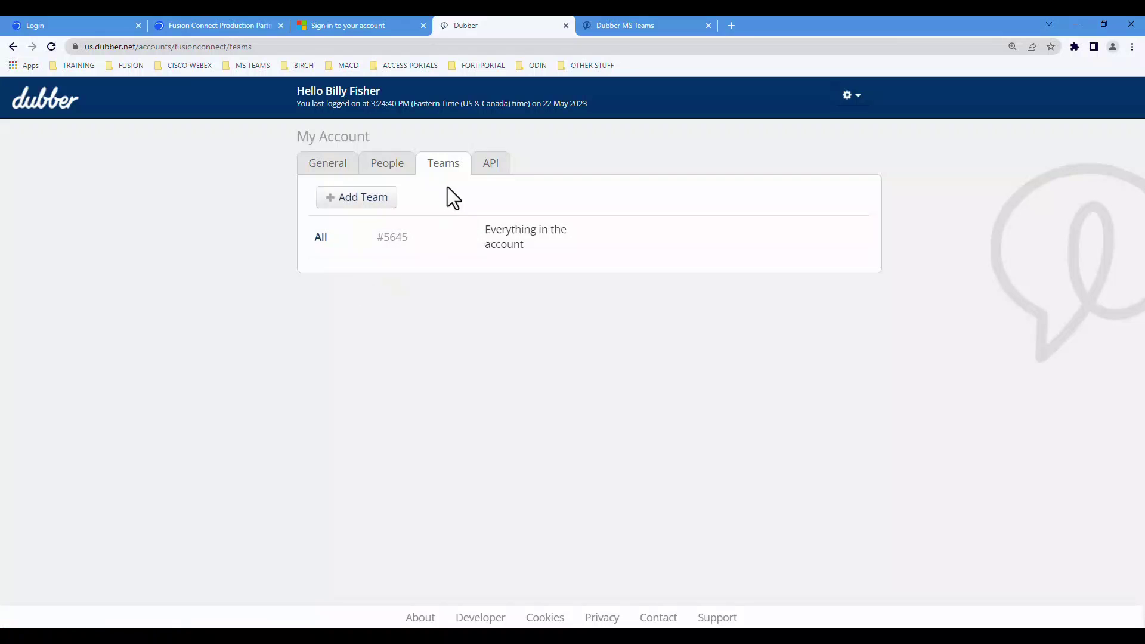
Show the account's API credentials and select the Auth ID and Auth Token values
{"action": "left_click", "coordinate": [492, 170]}
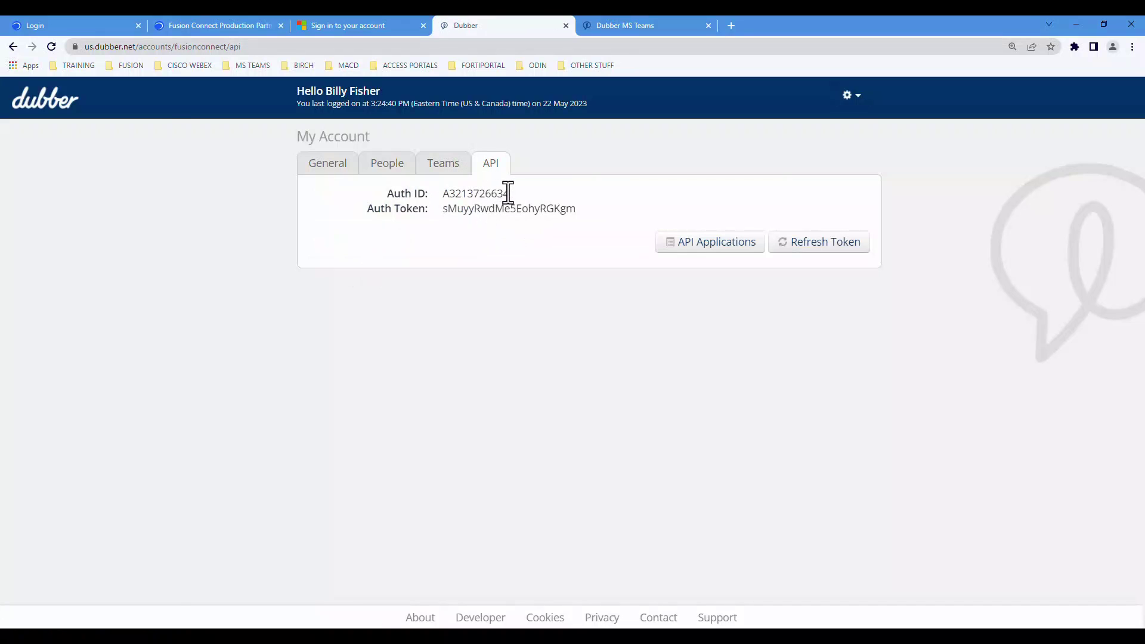
{"action": "left_click_drag", "start_coordinate": [502, 193], "coordinate": [444, 193]}
{"action": "left_click", "coordinate": [466, 213]}
{"action": "left_click_drag", "start_coordinate": [576, 209], "coordinate": [444, 208]}
{"action": "left_click", "coordinate": [476, 205]}
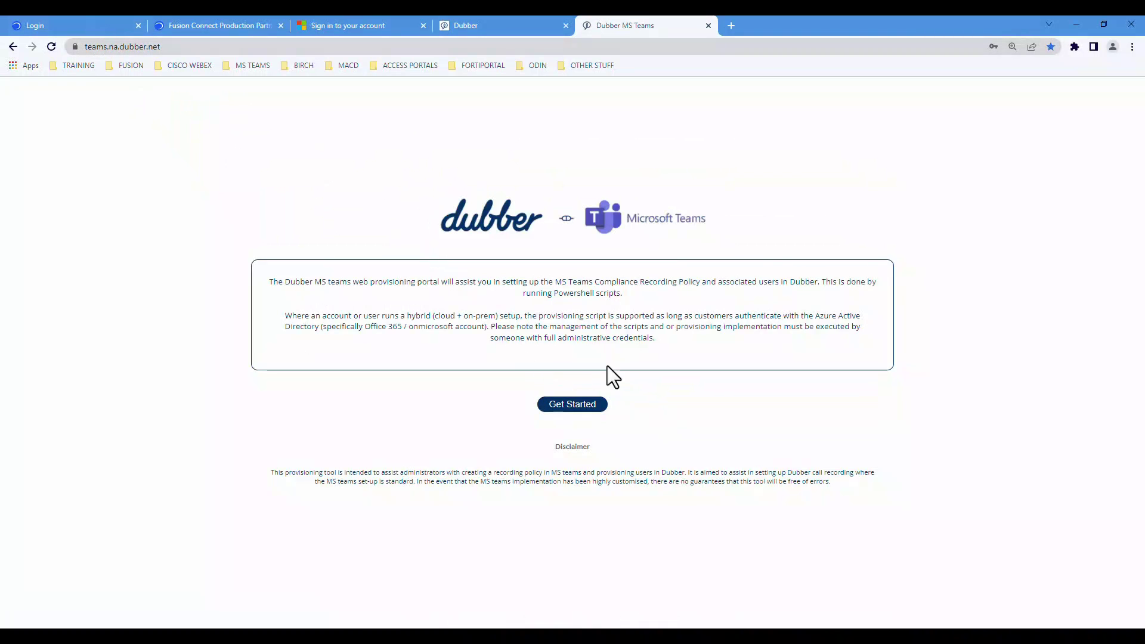
Start the provisioning walkthrough and set the Portal to United States, then return to Dubber
{"action": "left_click", "coordinate": [571, 407]}
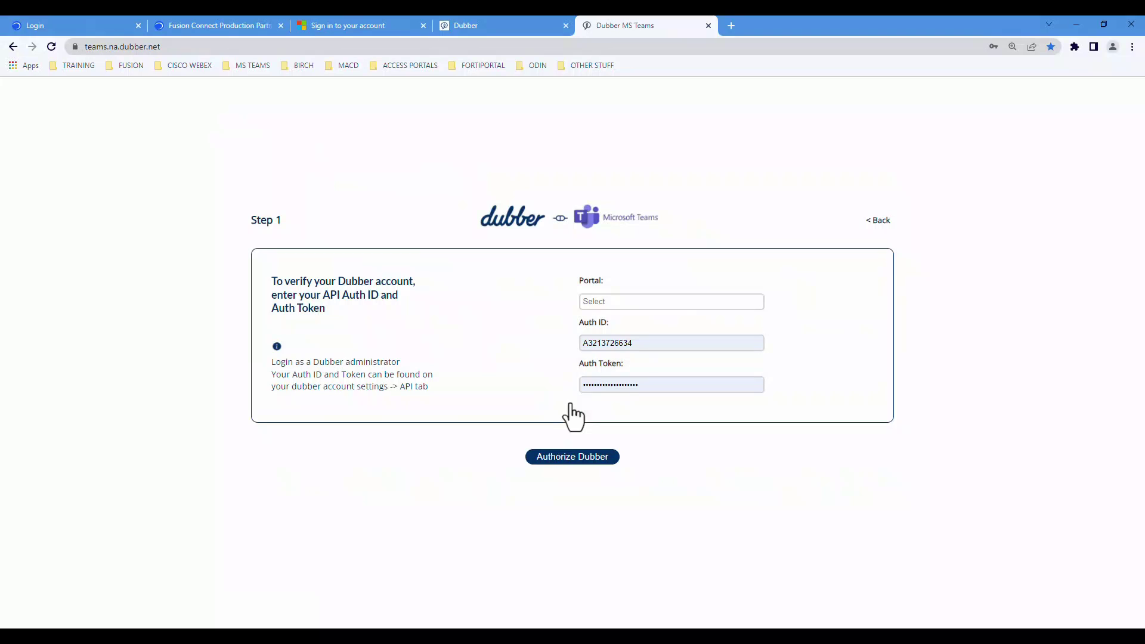
{"action": "left_click", "coordinate": [620, 301]}
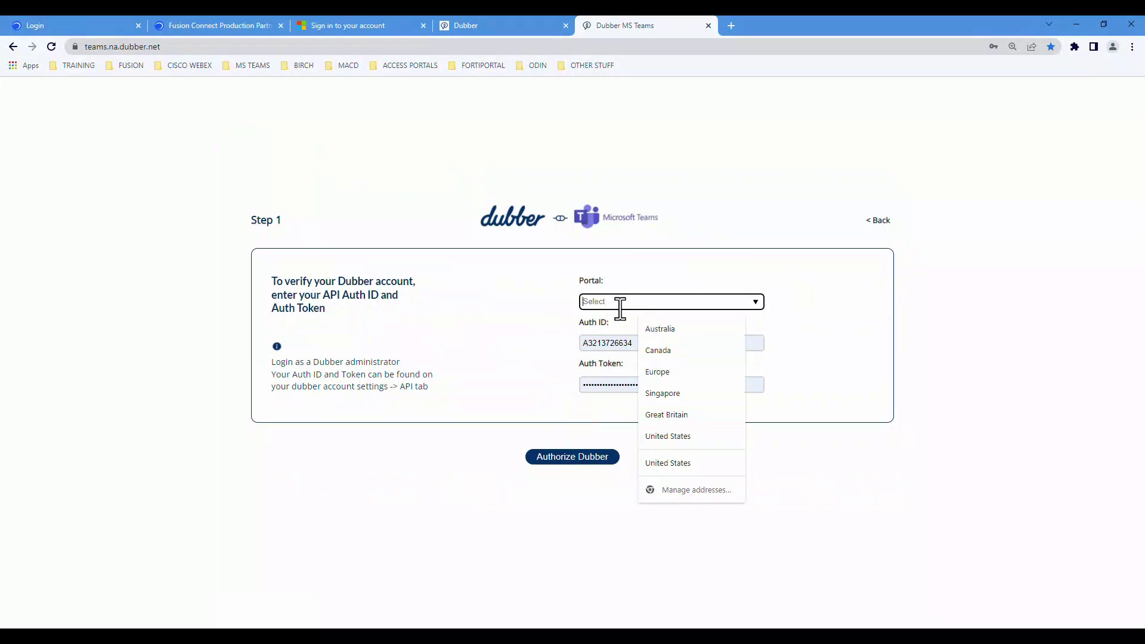
{"action": "left_click", "coordinate": [670, 438]}
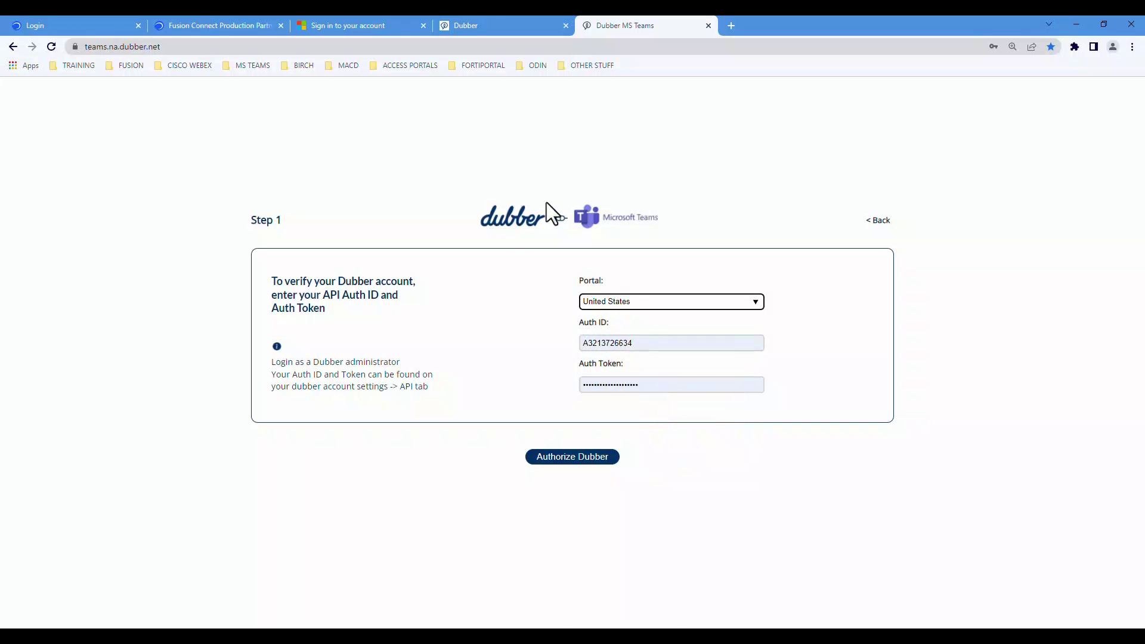
{"action": "left_click", "coordinate": [509, 24]}
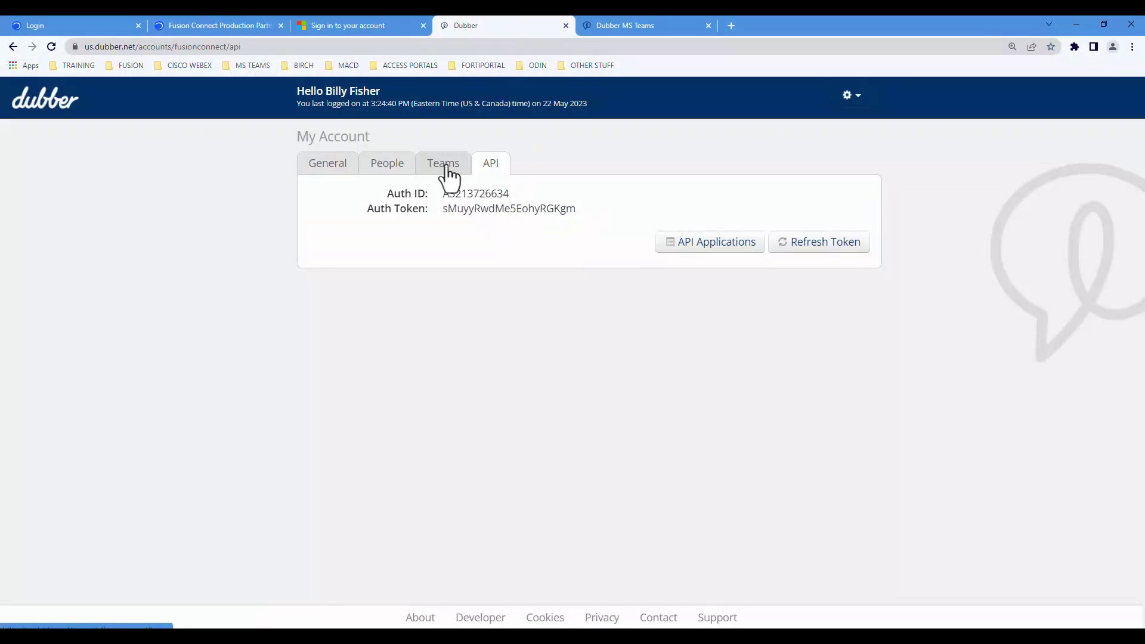
Select the Auth ID and Auth Token values on Dubber's API page
{"action": "left_click_drag", "start_coordinate": [509, 196], "coordinate": [442, 194]}
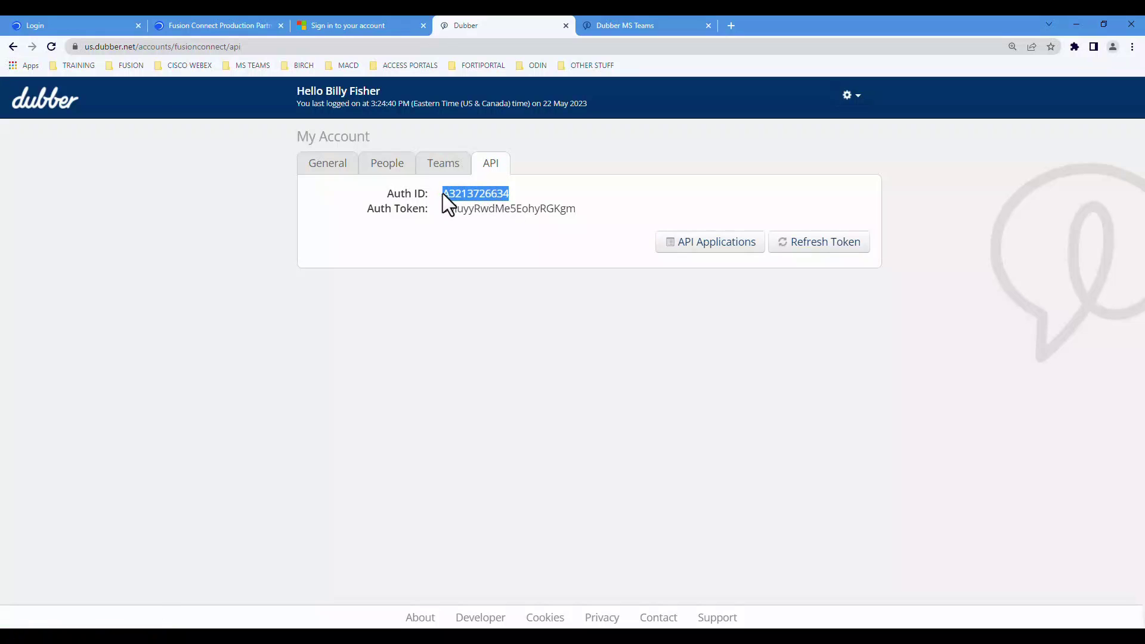
{"action": "left_click_drag", "start_coordinate": [578, 210], "coordinate": [450, 214]}
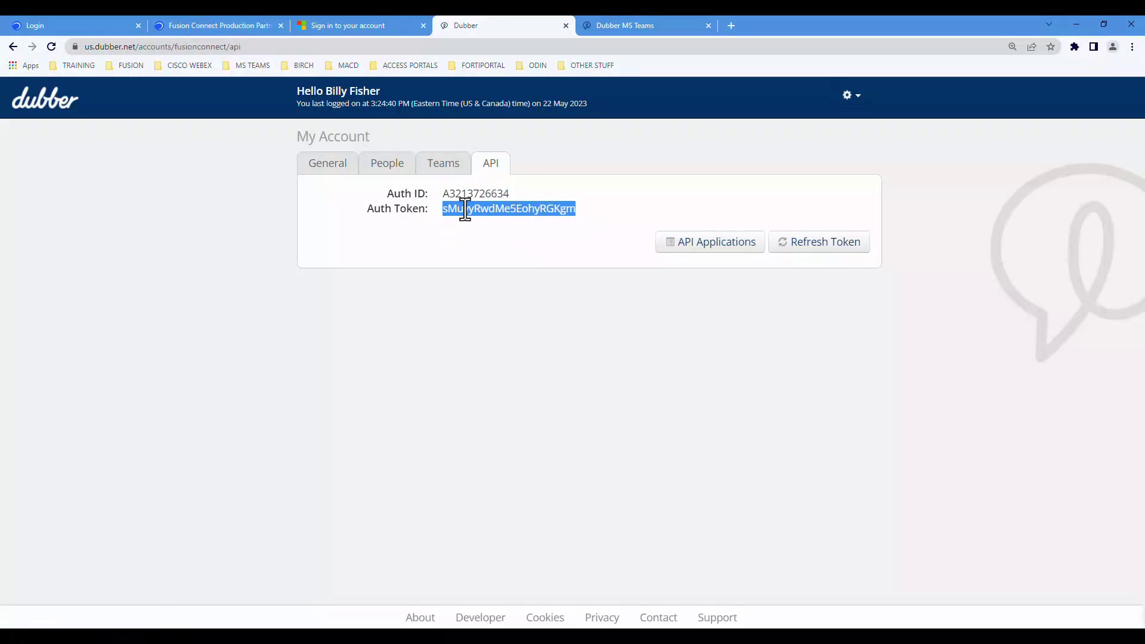
{"action": "left_click", "coordinate": [471, 208]}
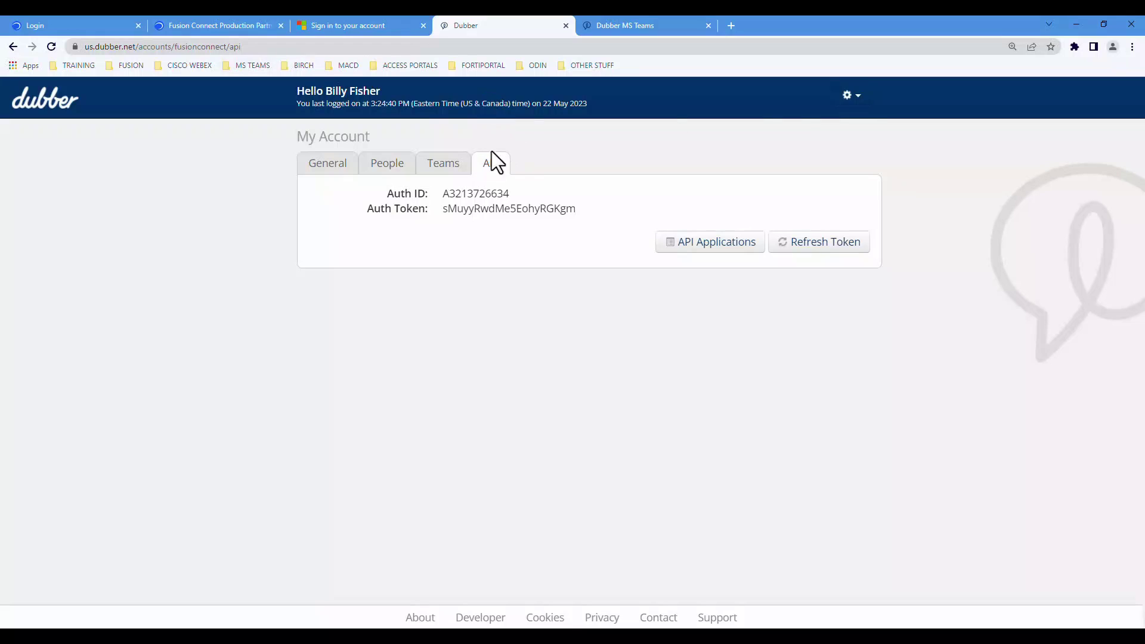
Reopen Account > API from the gear menu, then go back to the provisioning portal
{"action": "left_click", "coordinate": [851, 97]}
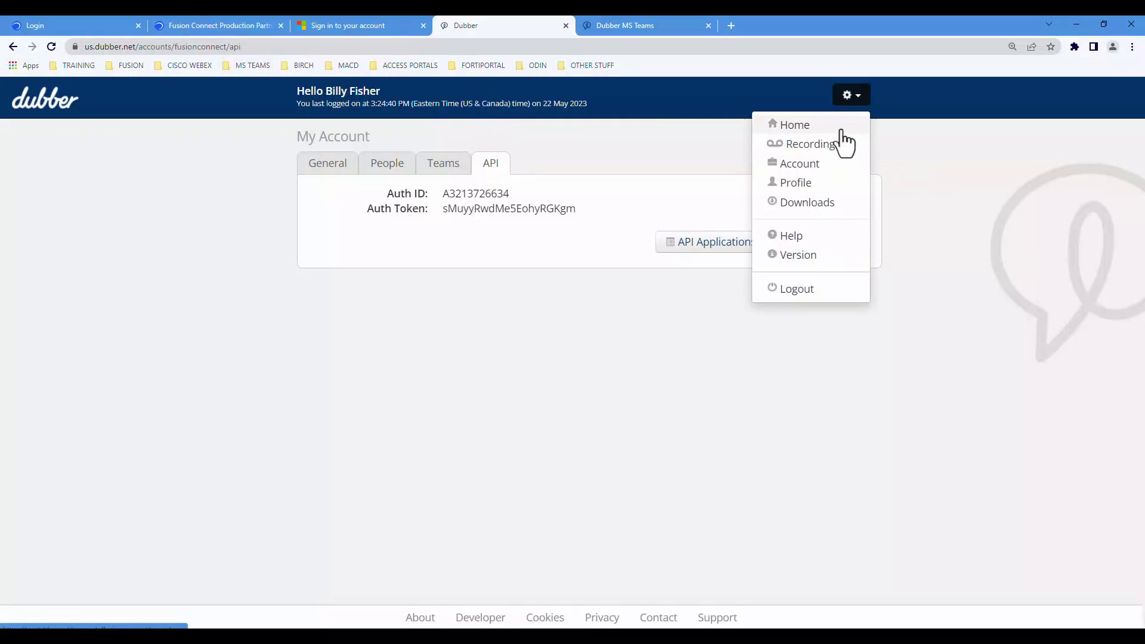
{"action": "left_click", "coordinate": [801, 166]}
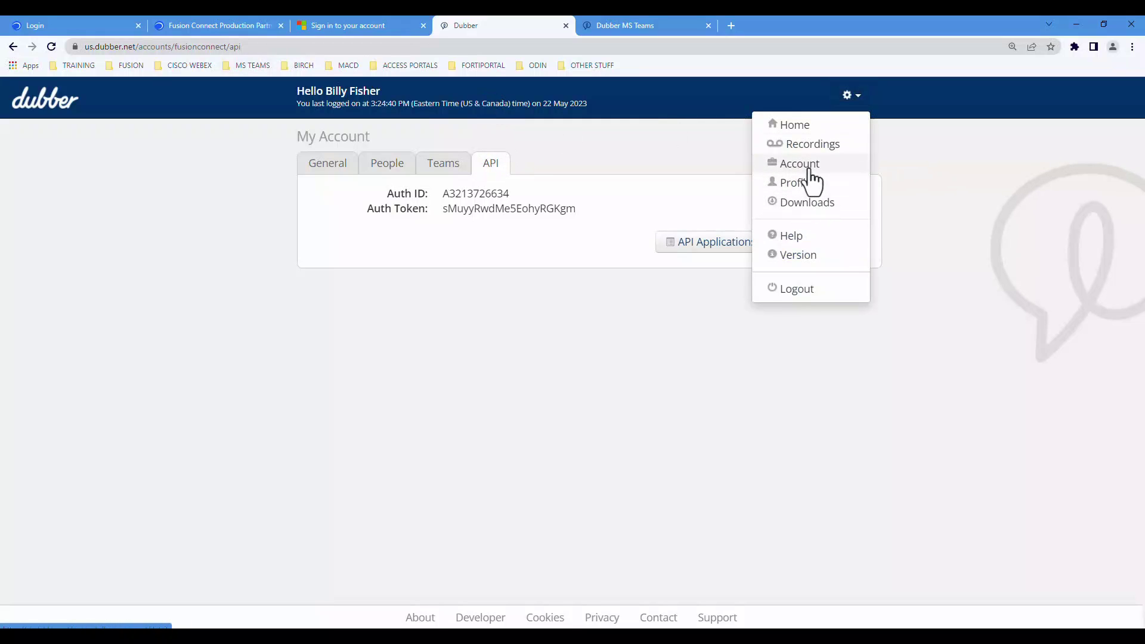
{"action": "left_click", "coordinate": [493, 173]}
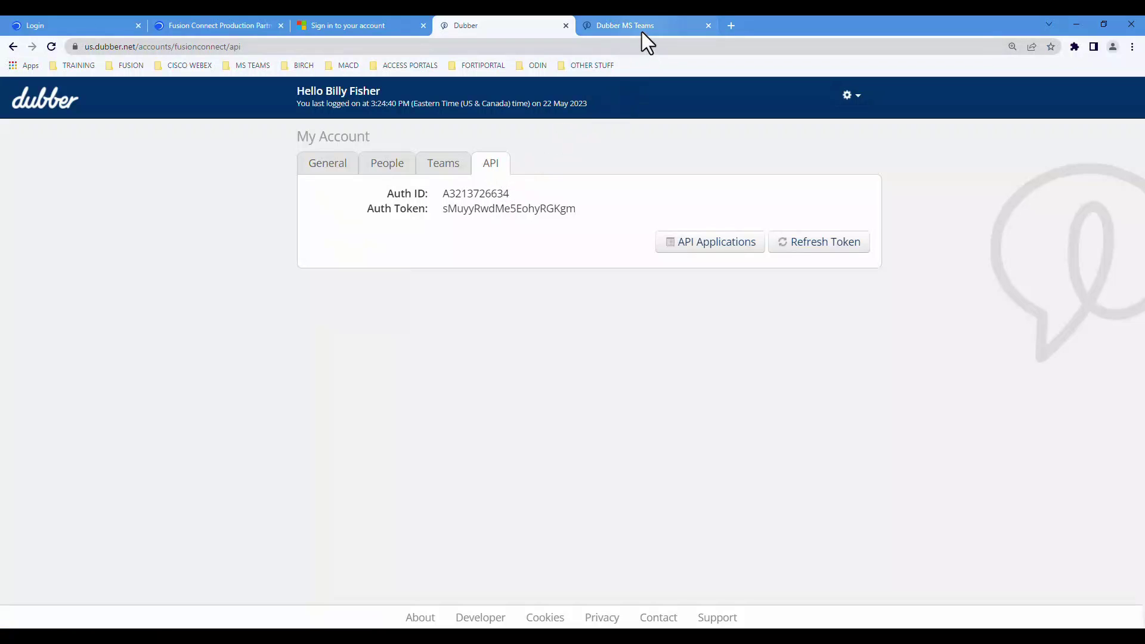
{"action": "left_click", "coordinate": [641, 31]}
Authorize the portal with the Dubber credentials and fill in the Tenant ID
{"action": "left_click", "coordinate": [570, 459]}
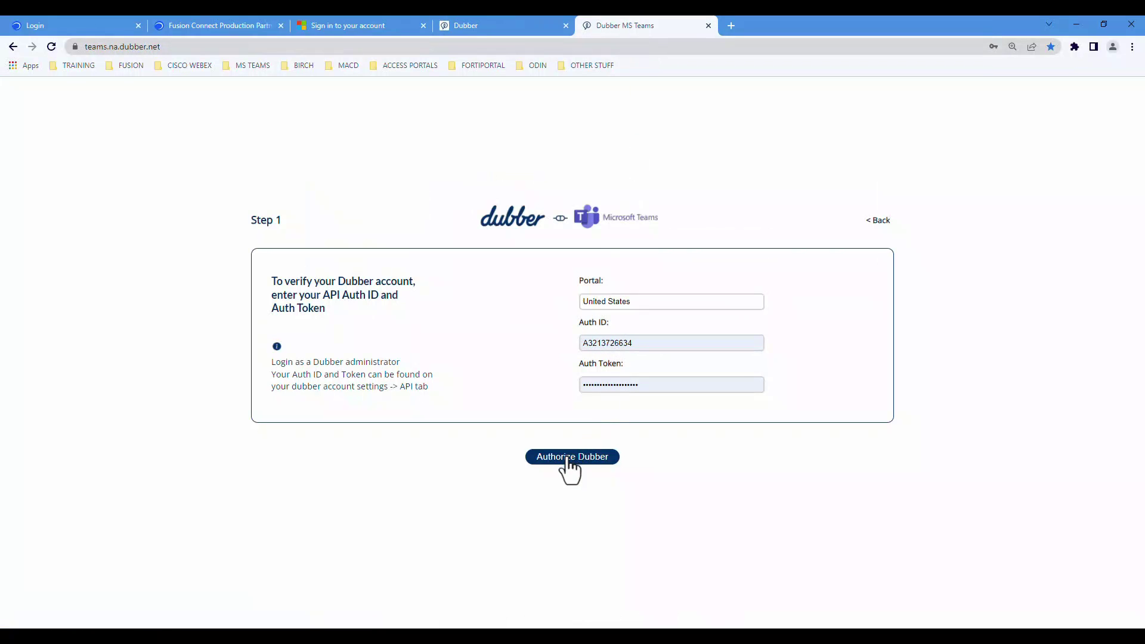
{"action": "scroll", "coordinate": [568, 427], "scroll_direction": "down", "scroll_amount": 3}
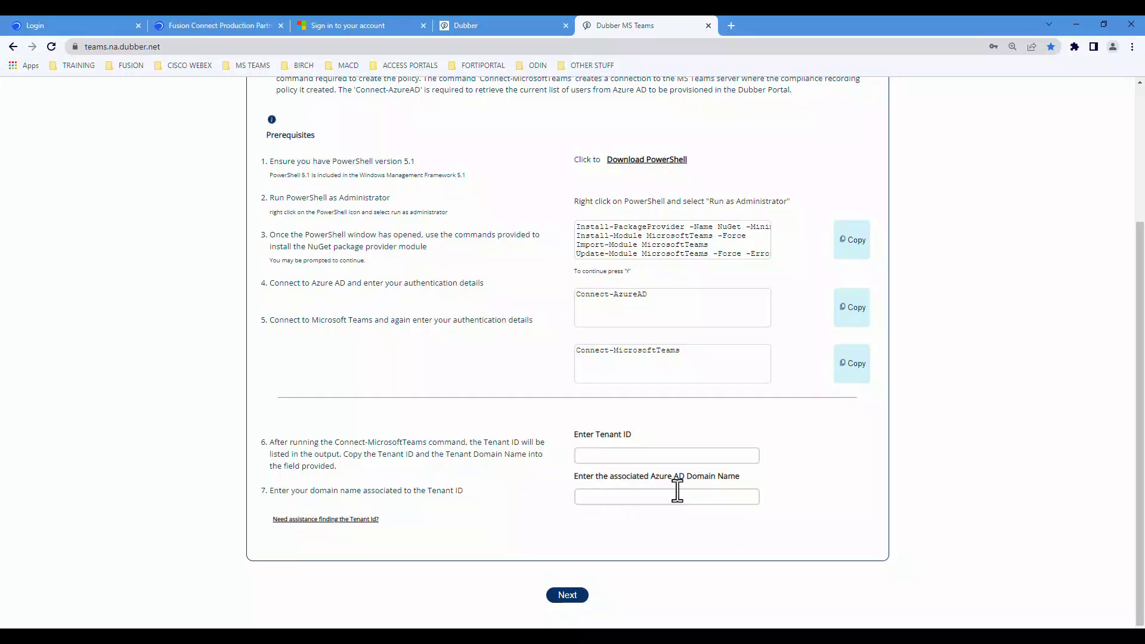
{"action": "left_click", "coordinate": [607, 496]}
{"action": "left_click", "coordinate": [627, 456]}
{"action": "left_click", "coordinate": [654, 482]}
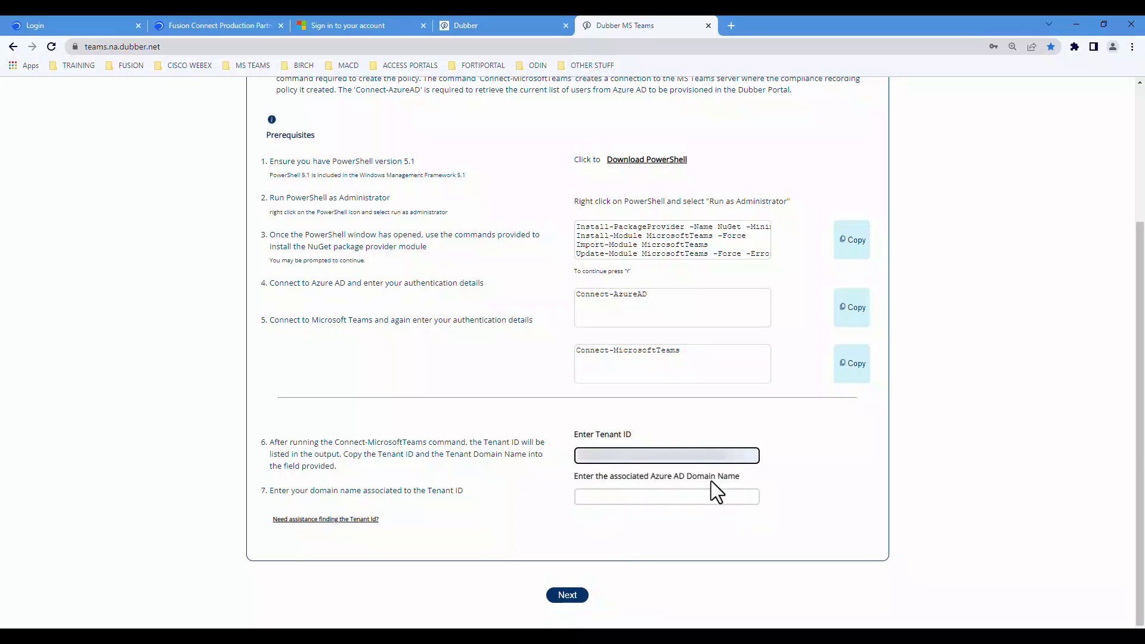
Fill Azure AD Domain Name with the saved onmicrosoft.com domain and submit the tenant details
{"action": "left_click", "coordinate": [608, 495]}
{"action": "left_click", "coordinate": [667, 522]}
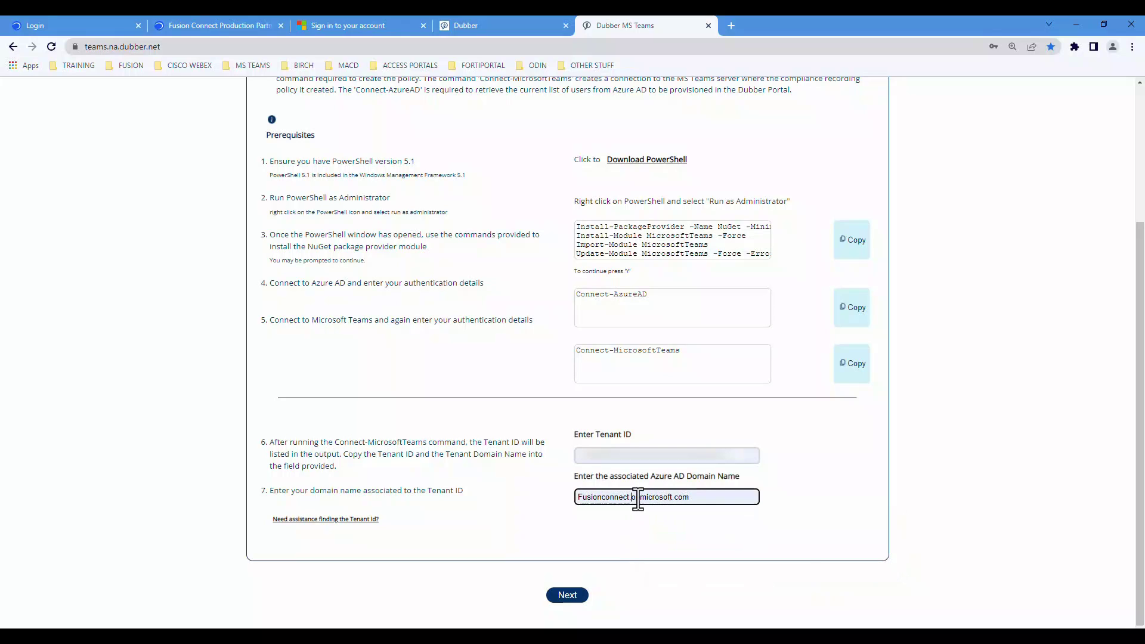
{"action": "left_click_drag", "start_coordinate": [631, 499], "coordinate": [695, 503]}
{"action": "left_click", "coordinate": [695, 501]}
{"action": "double_click", "coordinate": [630, 500]}
{"action": "left_click", "coordinate": [630, 501]}
{"action": "left_click_drag", "start_coordinate": [631, 501], "coordinate": [695, 502]}
{"action": "left_click", "coordinate": [695, 502]}
{"action": "left_click", "coordinate": [581, 591]}
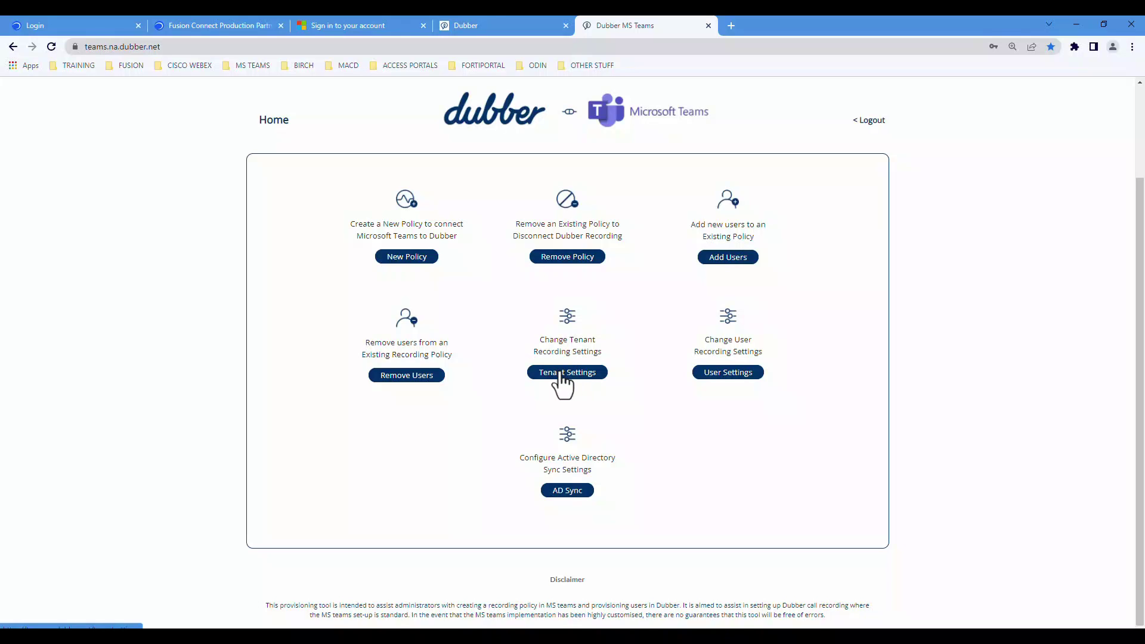
{"action": "left_click", "coordinate": [568, 373]}
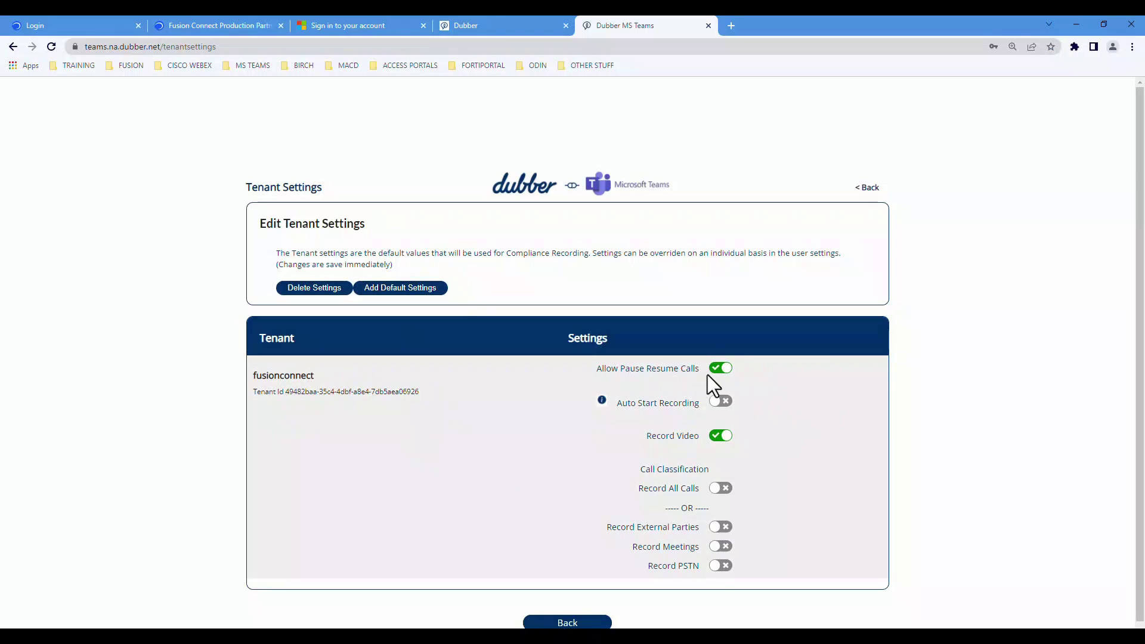
{"action": "scroll", "coordinate": [1135, 366], "scroll_direction": "down", "scroll_amount": 1}
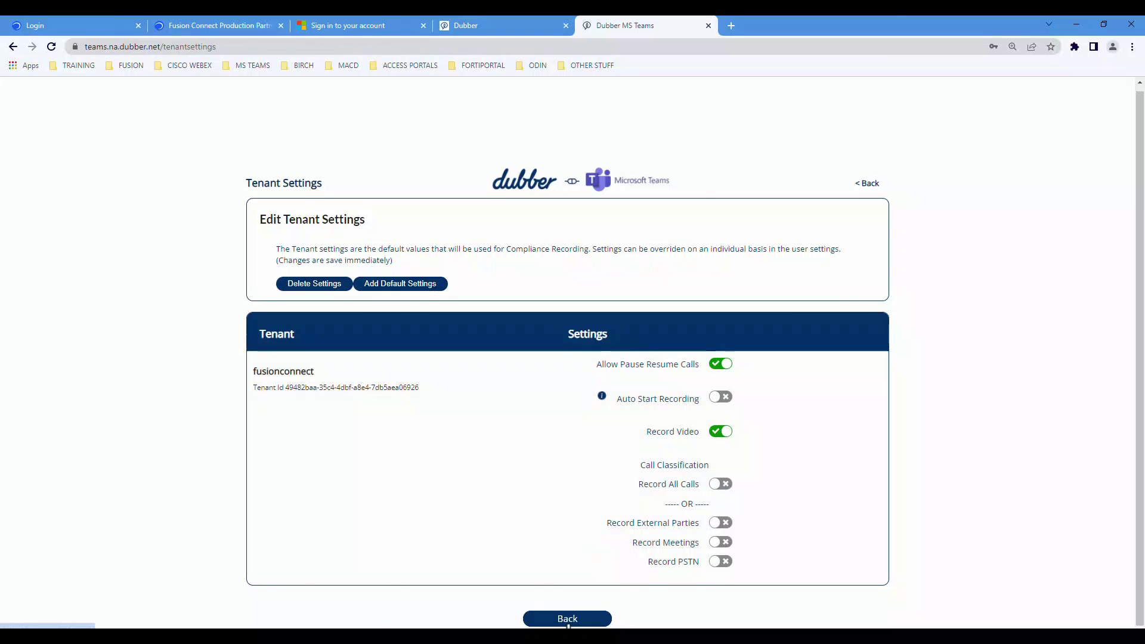
{"action": "left_click", "coordinate": [568, 620]}
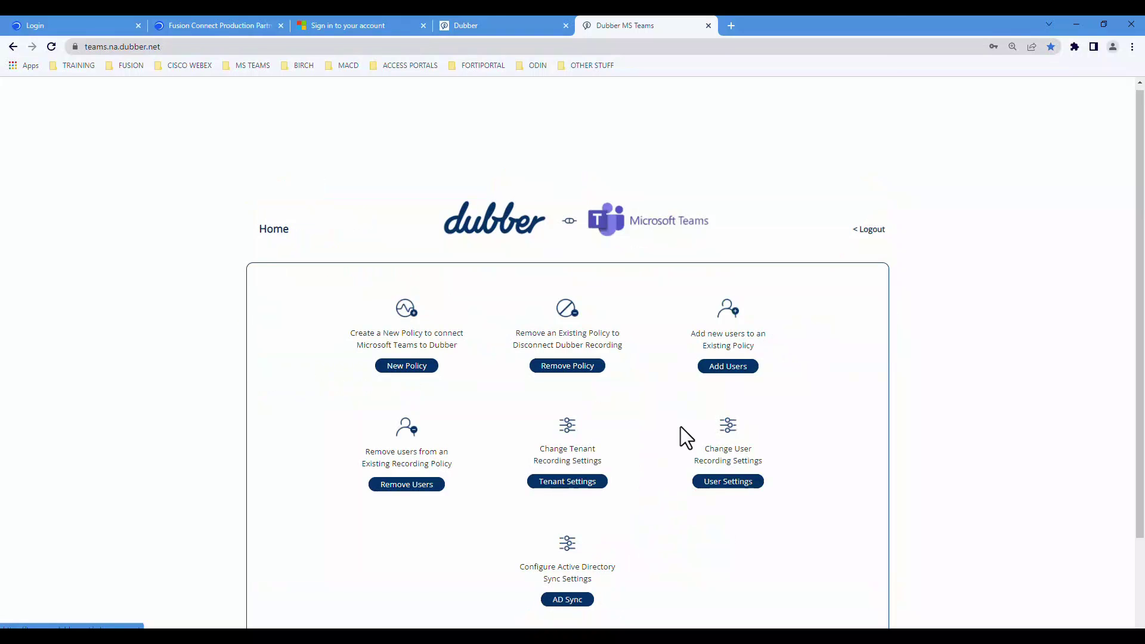
Open User Settings, check Dubber's People list, then expand the first user's recording settings
{"action": "left_click", "coordinate": [726, 483]}
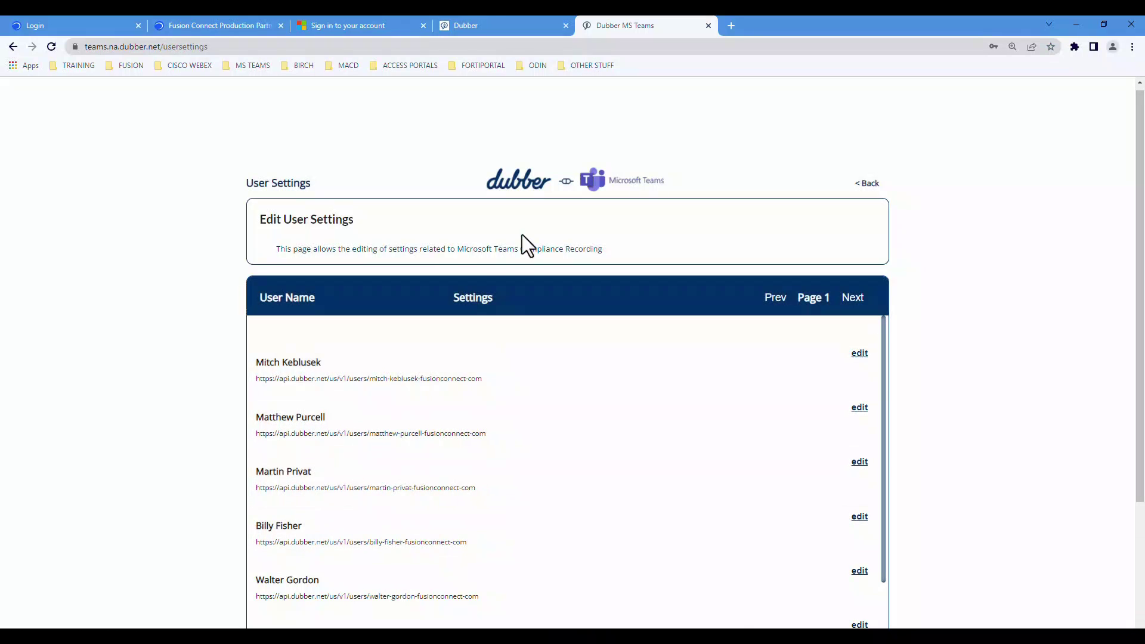
{"action": "left_click", "coordinate": [478, 25]}
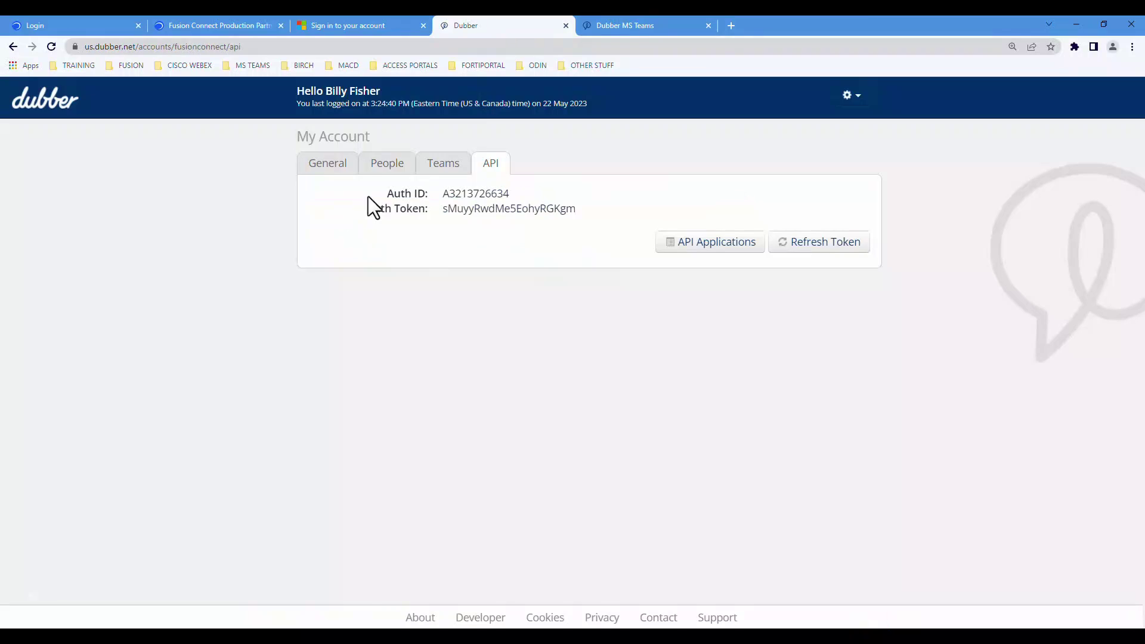
{"action": "left_click", "coordinate": [391, 166]}
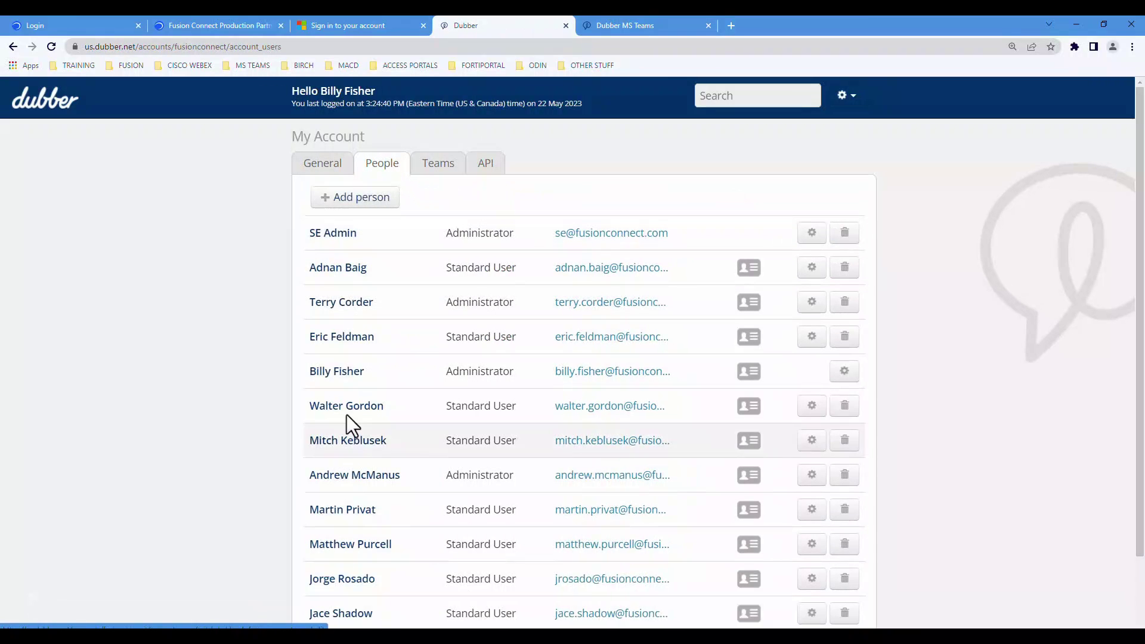
{"action": "left_click", "coordinate": [606, 27]}
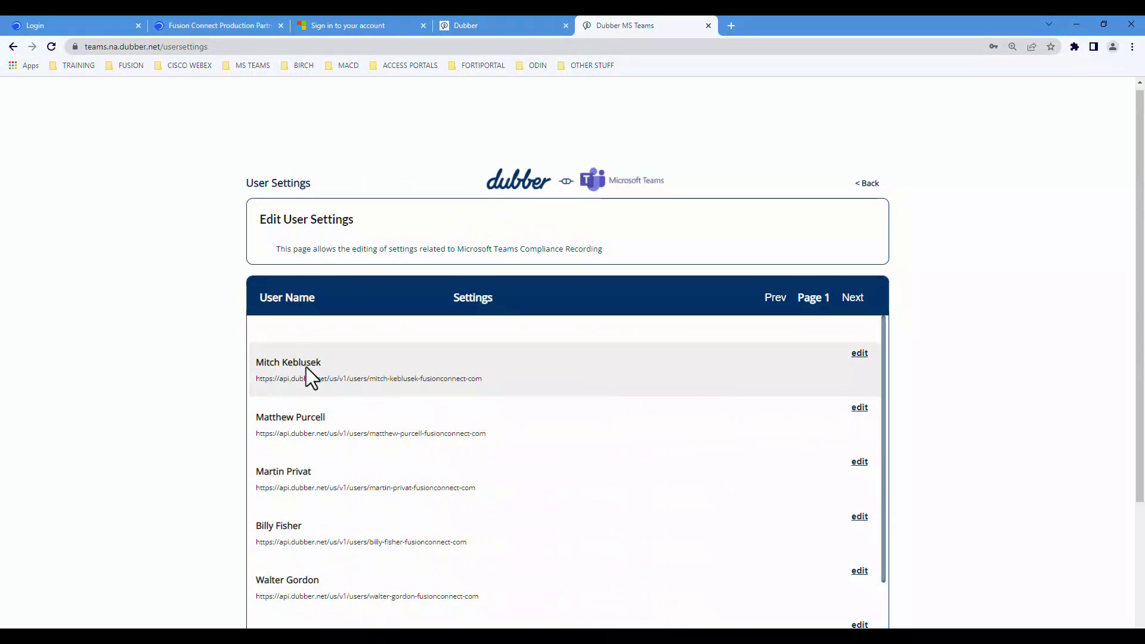
{"action": "left_click", "coordinate": [858, 354]}
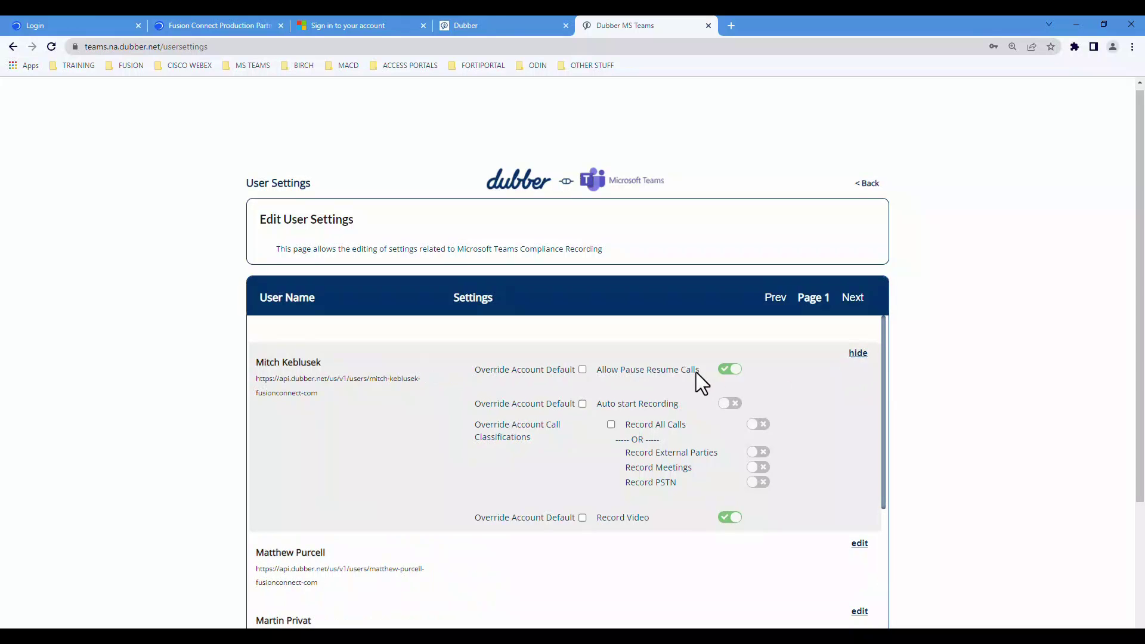
Override pause/resume, auto-start and call classification, turning on auto-start, external-party and all-call recording
{"action": "scroll", "coordinate": [1132, 332], "scroll_direction": "down", "scroll_amount": 1}
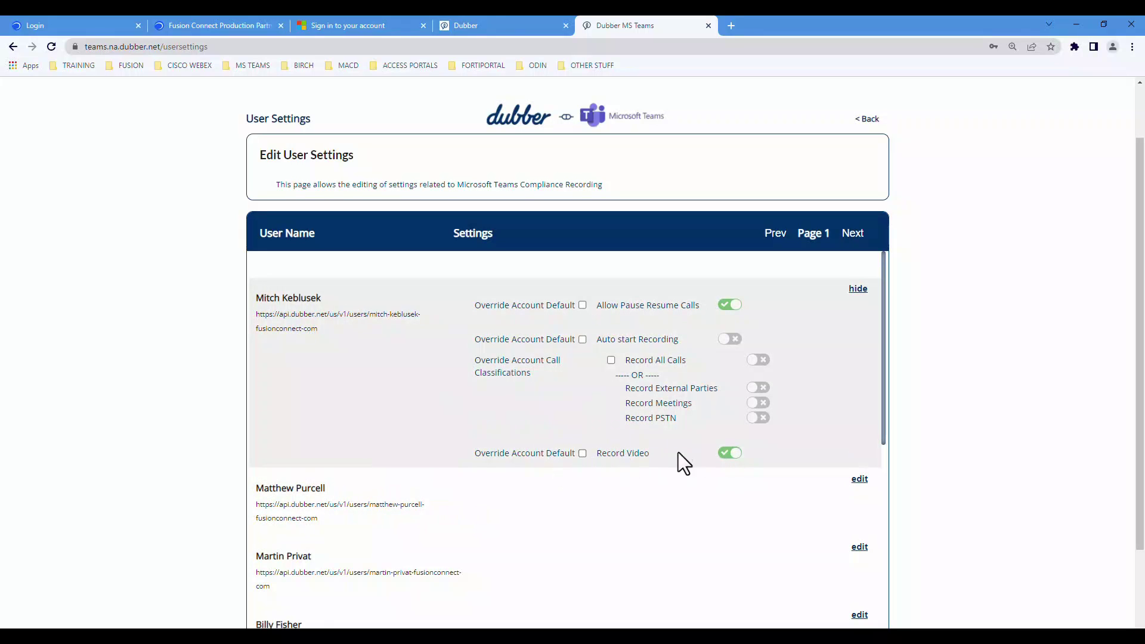
{"action": "left_click", "coordinate": [582, 453]}
{"action": "left_click", "coordinate": [582, 453]}
{"action": "left_click", "coordinate": [582, 305]}
{"action": "left_click", "coordinate": [582, 339]}
{"action": "left_click", "coordinate": [728, 340]}
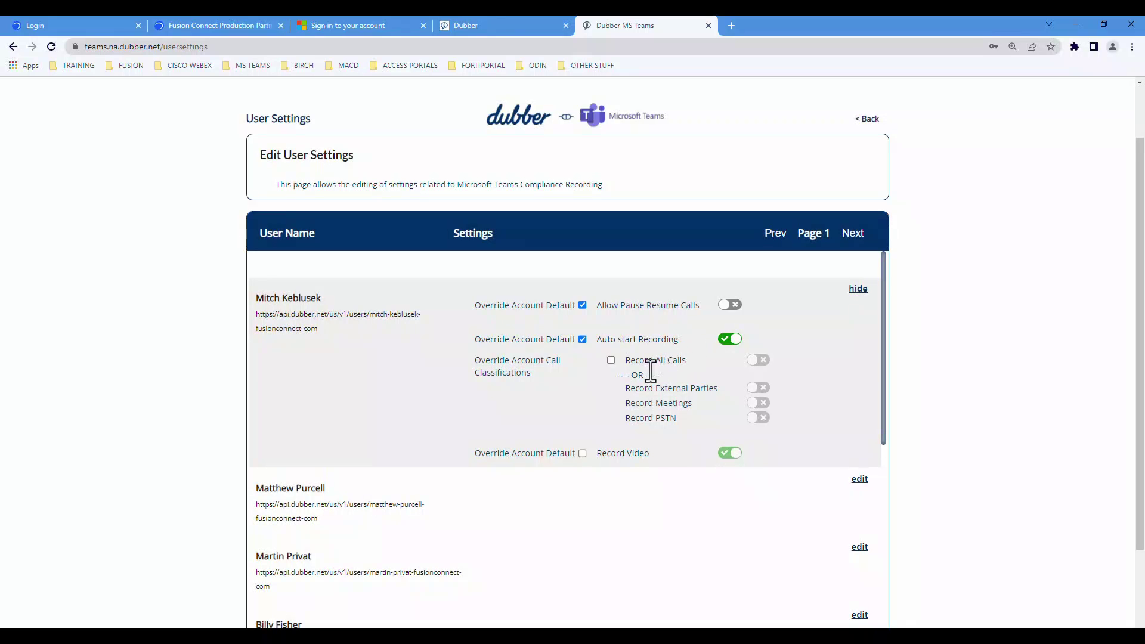
{"action": "left_click", "coordinate": [611, 361]}
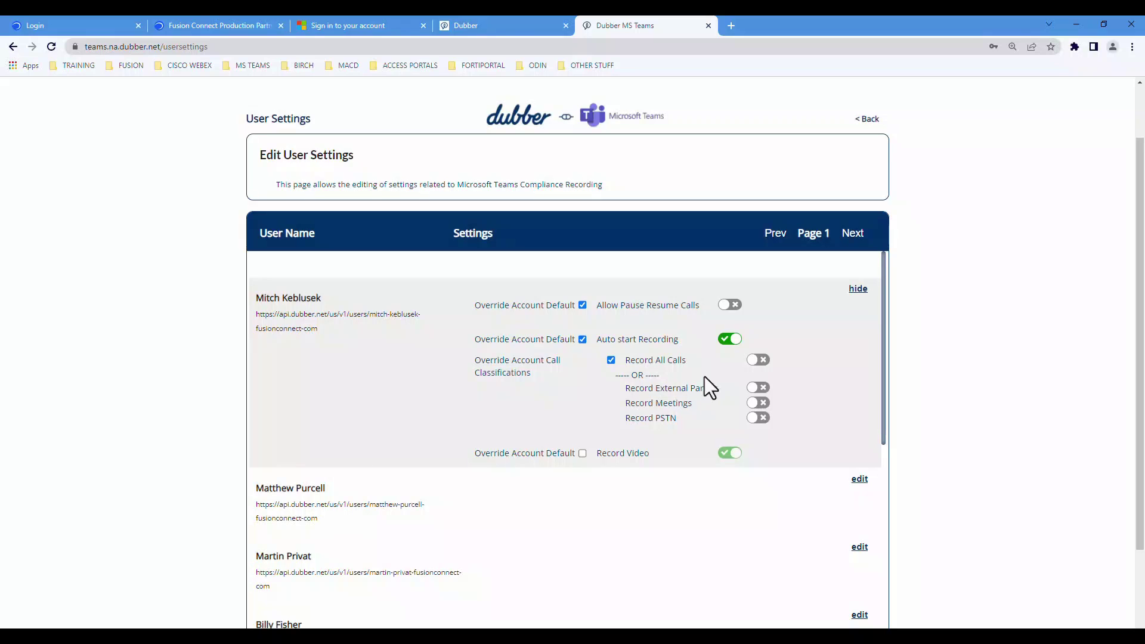
{"action": "left_click", "coordinate": [757, 389]}
{"action": "left_click", "coordinate": [761, 361]}
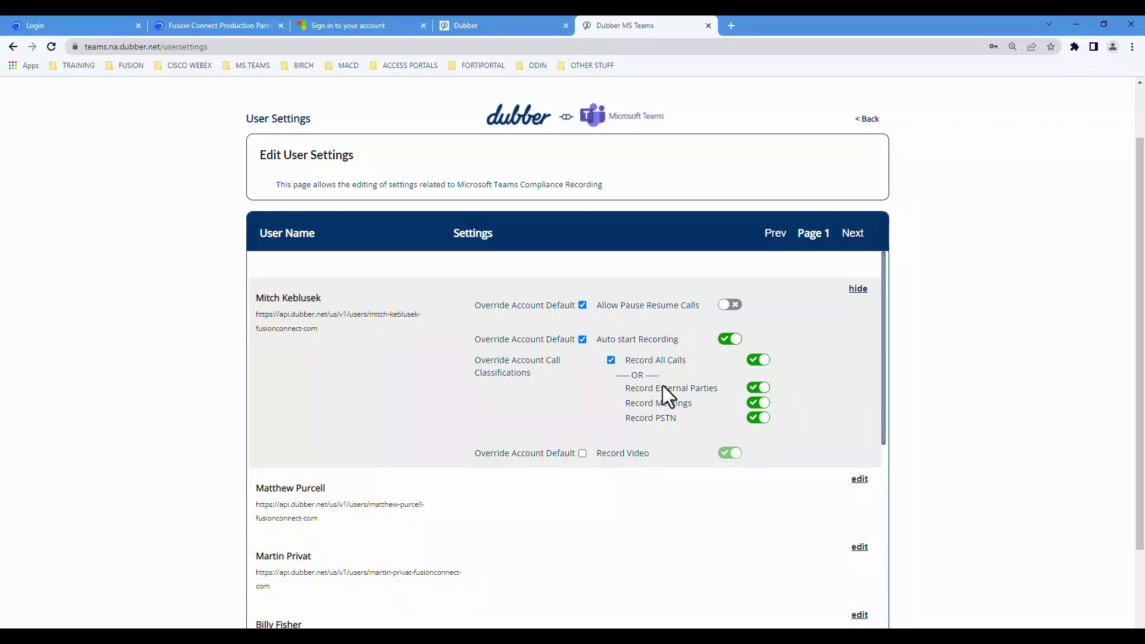
Drop the auto-start and classification overrides, keep pause/resume on, and override video recording
{"action": "left_click", "coordinate": [582, 339]}
{"action": "left_click", "coordinate": [609, 361]}
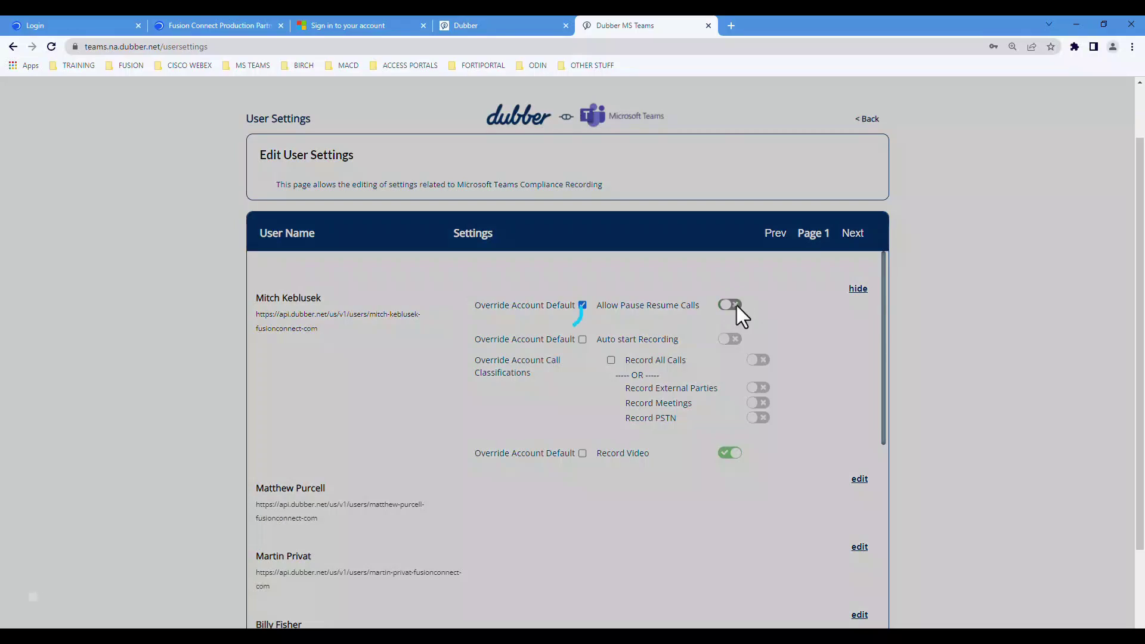
{"action": "left_click", "coordinate": [734, 306]}
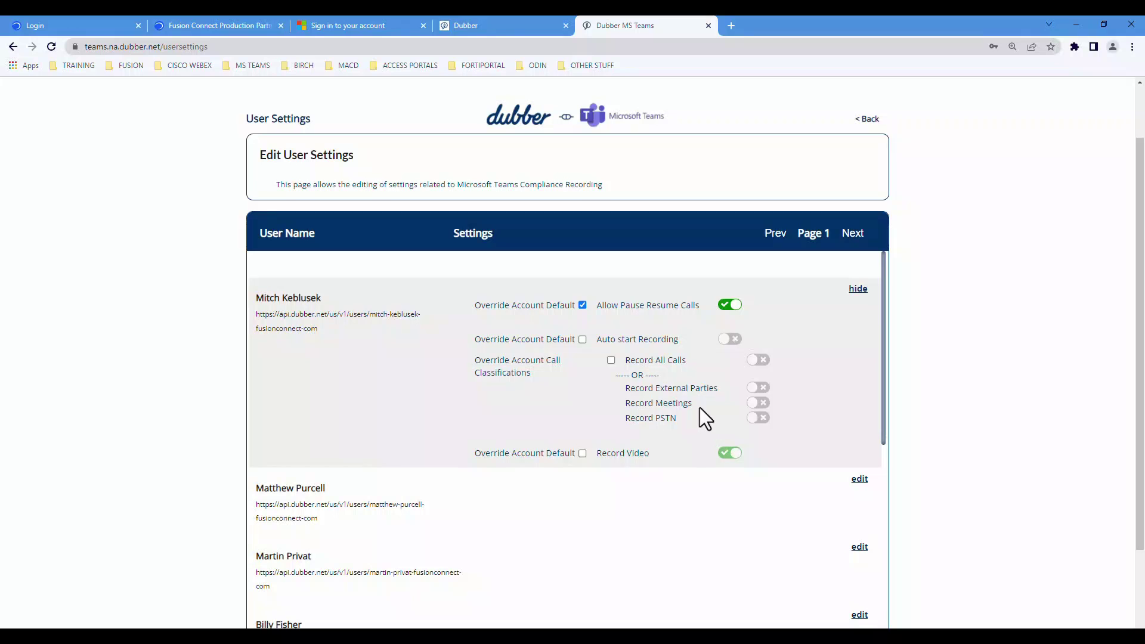
{"action": "left_click", "coordinate": [582, 453]}
Review the user's Record Video override, then go back to the portal home page
{"action": "scroll", "coordinate": [646, 451], "scroll_direction": "down", "scroll_amount": 10}
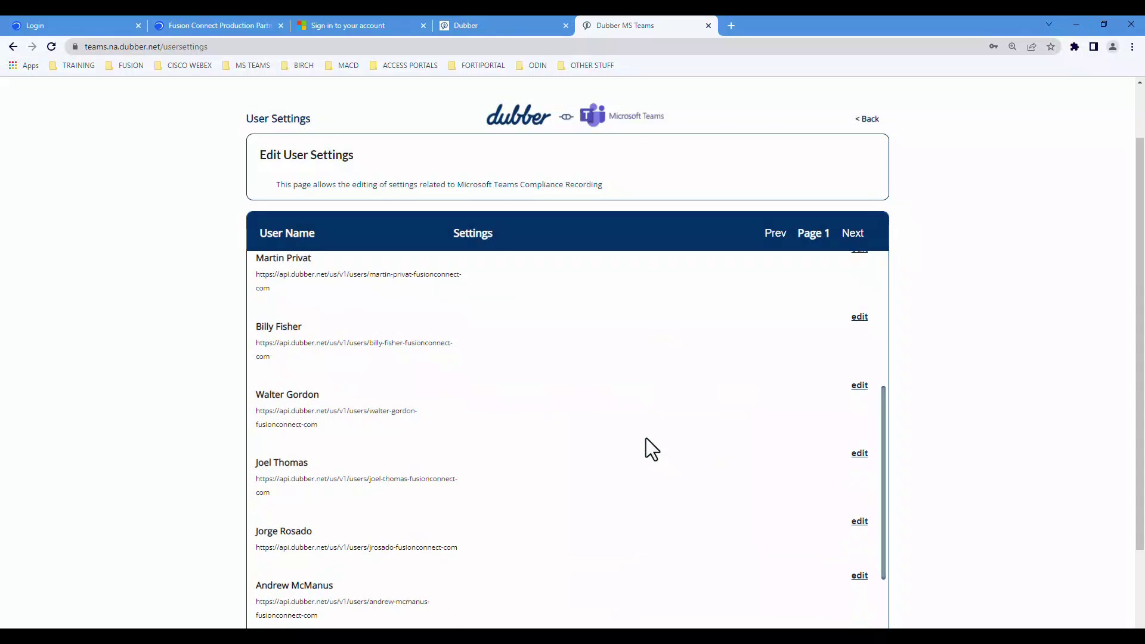
{"action": "scroll", "coordinate": [900, 465], "scroll_direction": "up", "scroll_amount": 10}
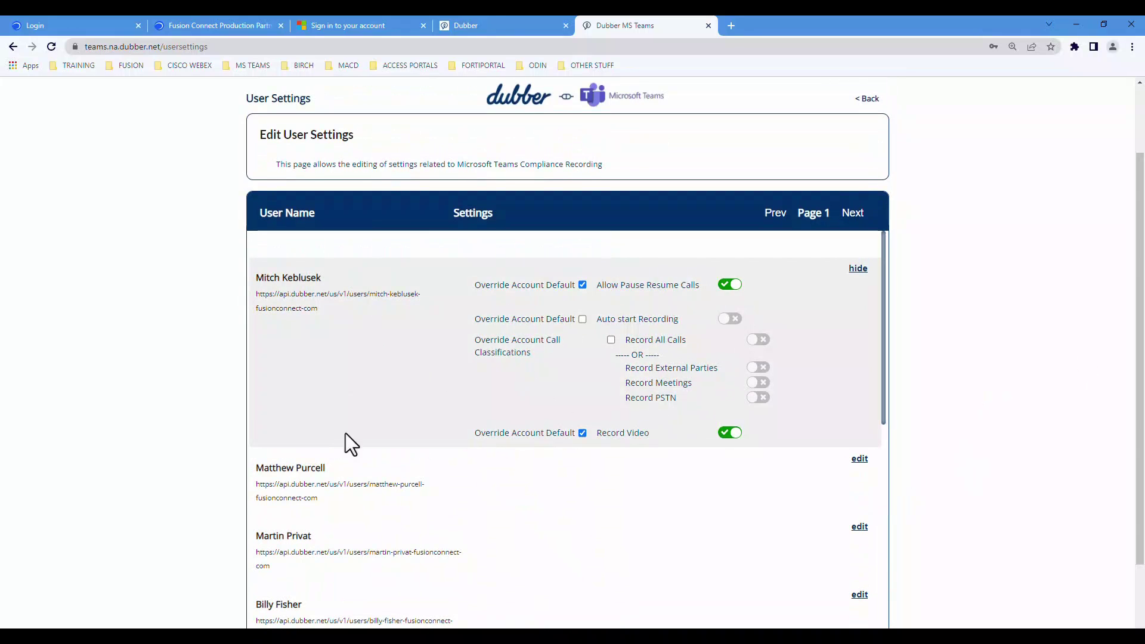
{"action": "scroll", "coordinate": [406, 538], "scroll_direction": "down", "scroll_amount": 5}
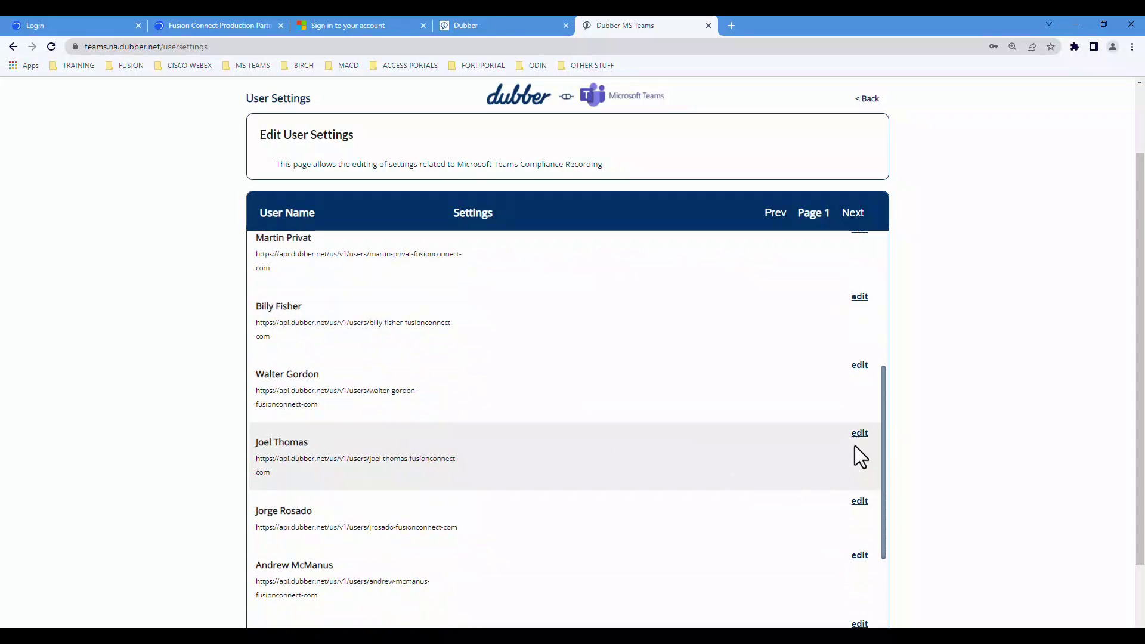
{"action": "scroll", "coordinate": [731, 450], "scroll_direction": "up", "scroll_amount": 7}
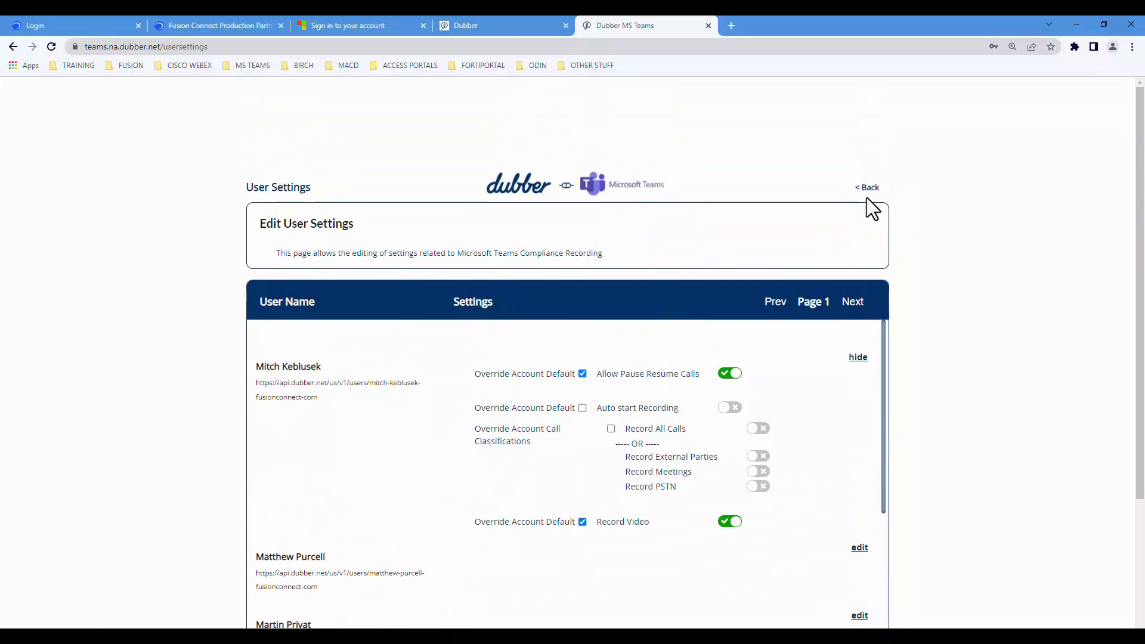
{"action": "left_click", "coordinate": [866, 190]}
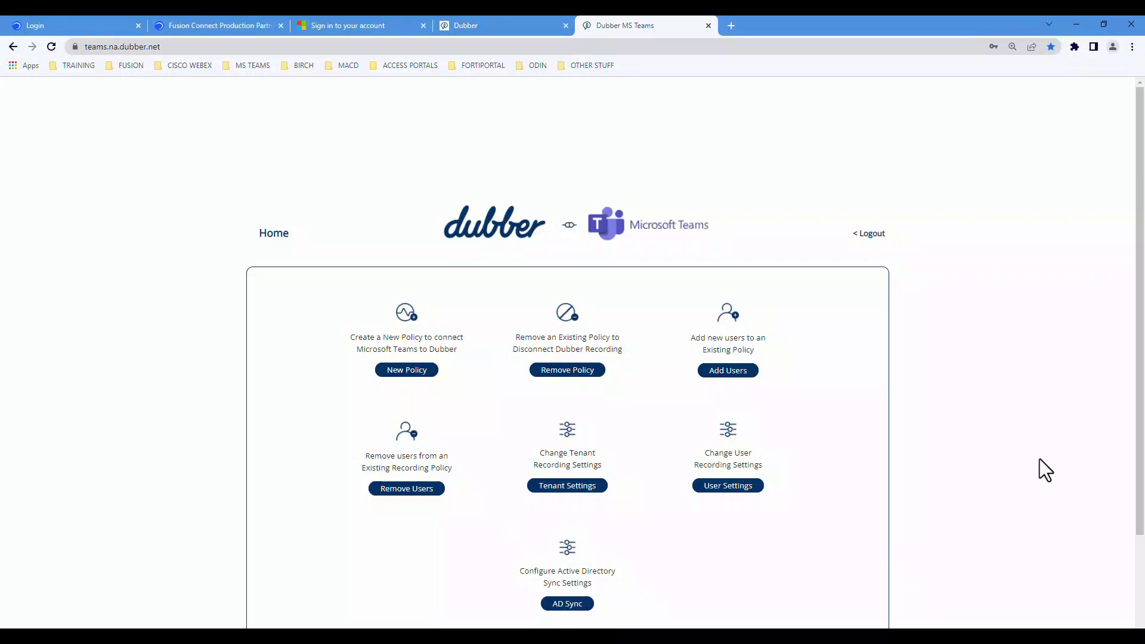
{"action": "scroll", "coordinate": [1039, 459], "scroll_direction": "down", "scroll_amount": 2}
Log out of the provisioning portal and open the account menu on Dubber's People page
{"action": "left_click", "coordinate": [870, 128]}
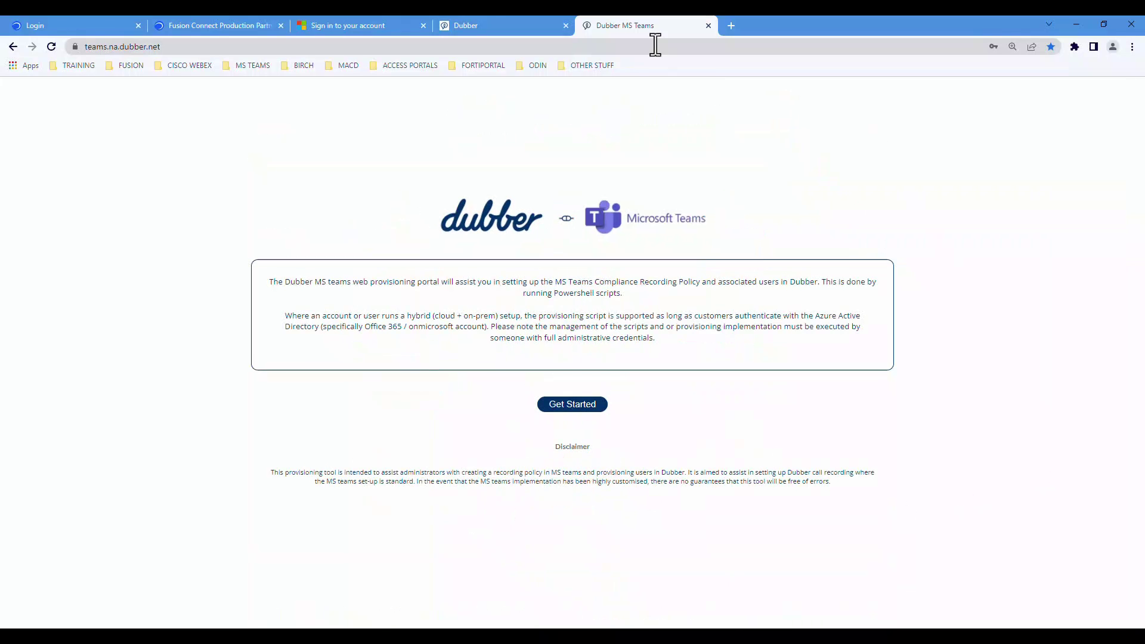
{"action": "left_click", "coordinate": [507, 30]}
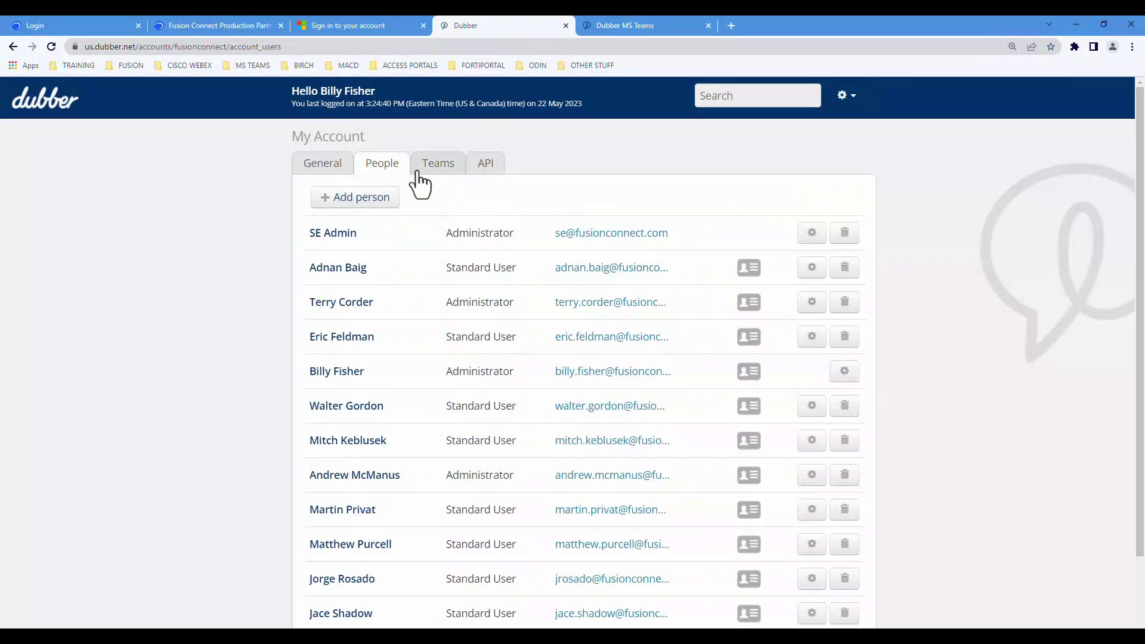
{"action": "left_click", "coordinate": [844, 96]}
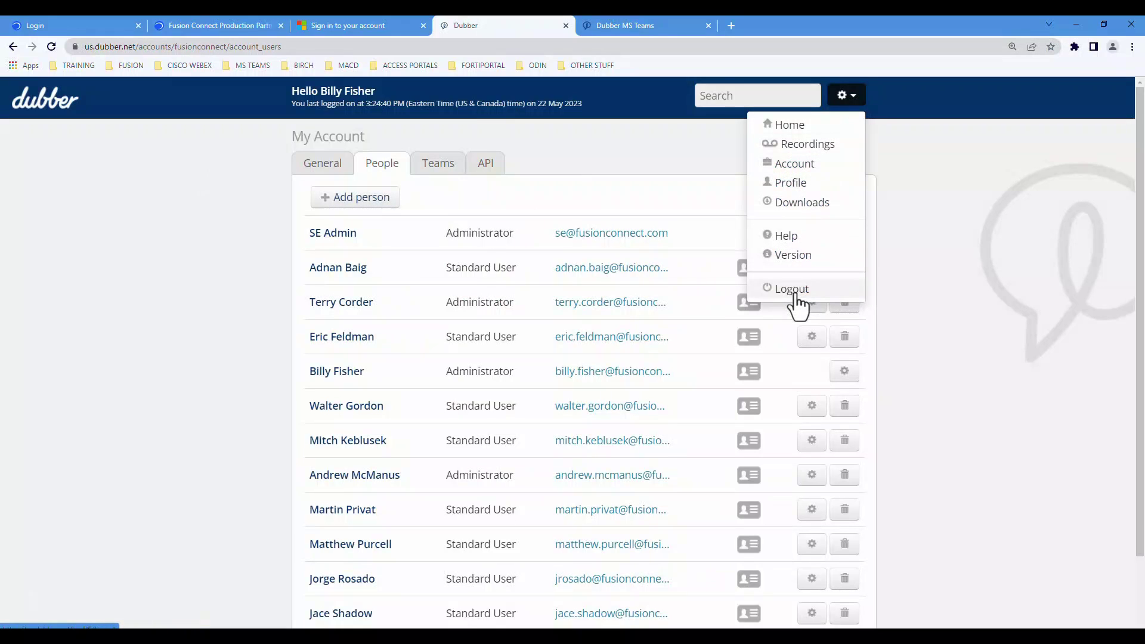